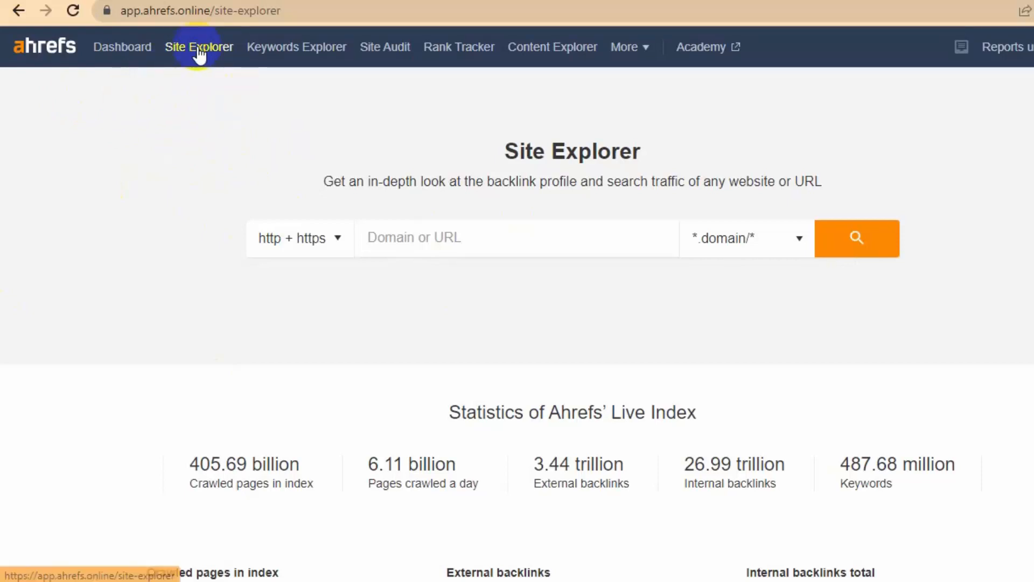
{"action": "left_click", "coordinate": [694, 580]}
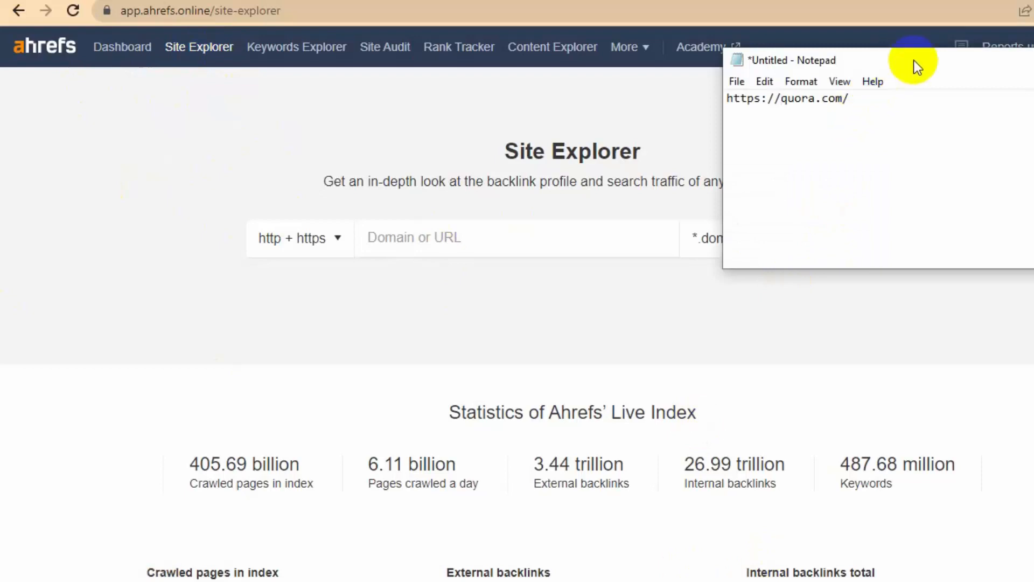
{"action": "left_click_drag", "start_coordinate": [914, 60], "coordinate": [833, 157]}
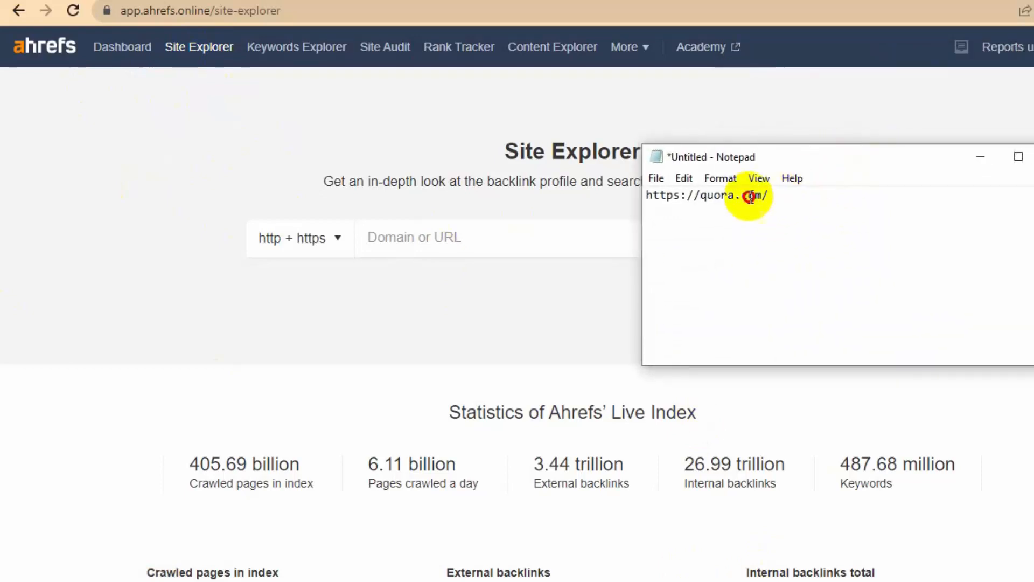
{"action": "left_click_drag", "start_coordinate": [770, 195], "coordinate": [577, 197]}
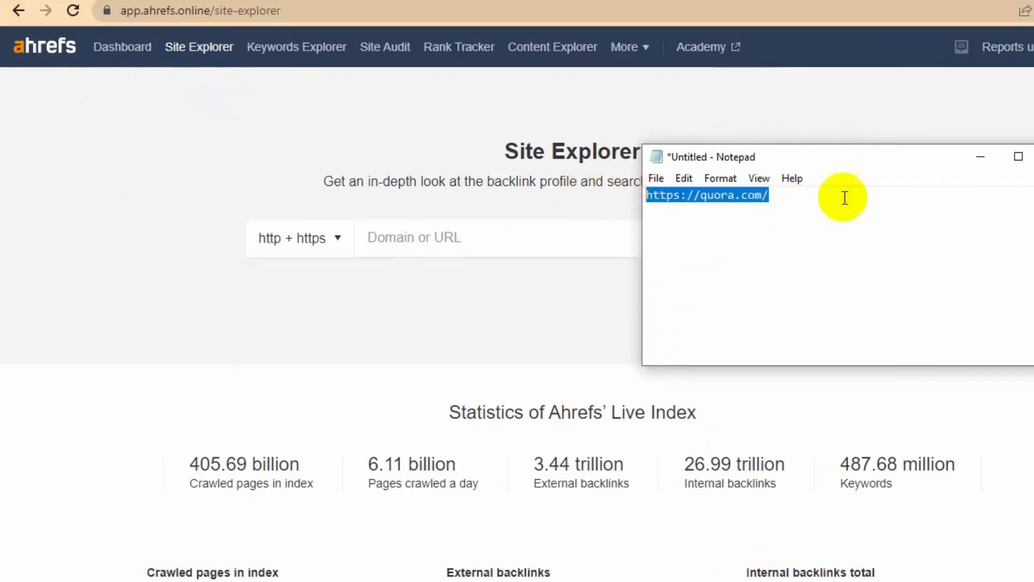
{"action": "right_click", "coordinate": [734, 193]}
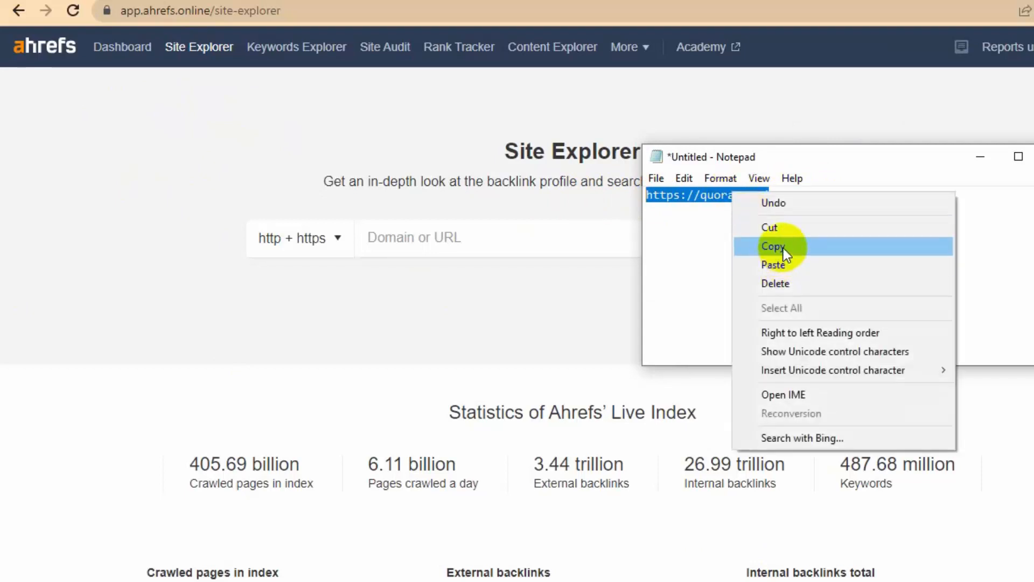
{"action": "left_click", "coordinate": [783, 247]}
{"action": "left_click", "coordinate": [386, 278]}
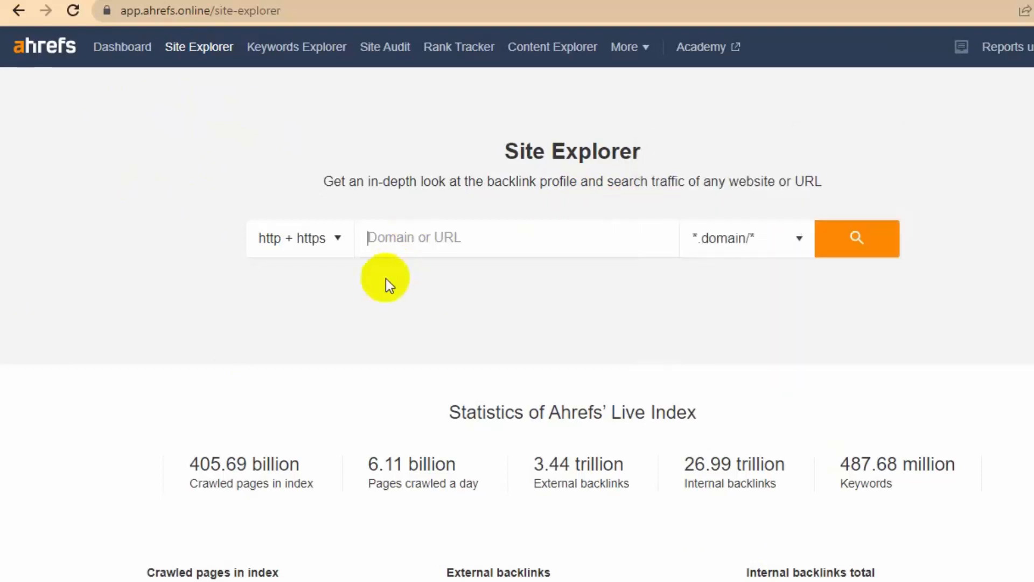
{"action": "right_click", "coordinate": [404, 243]}
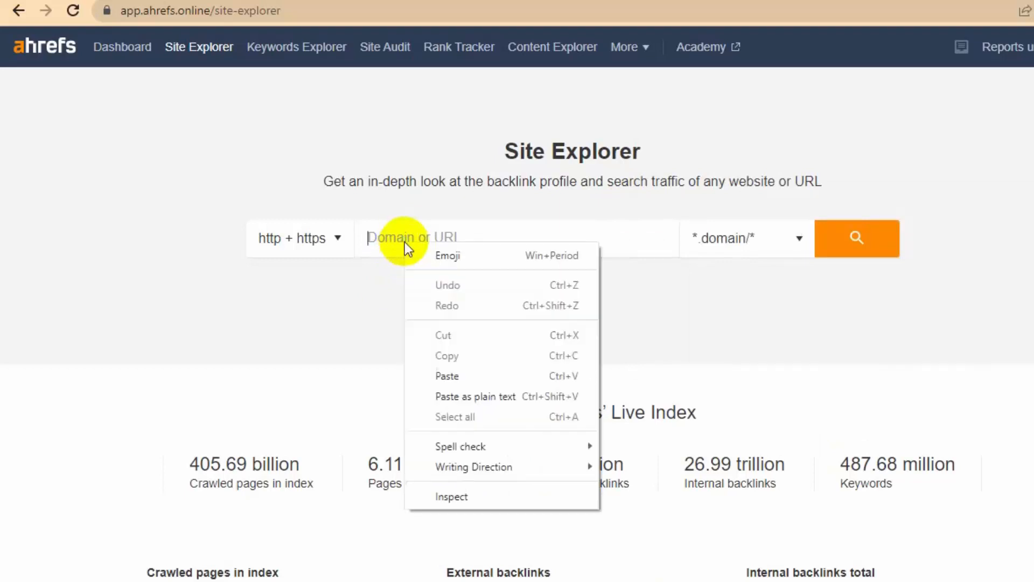
{"action": "left_click", "coordinate": [451, 377]}
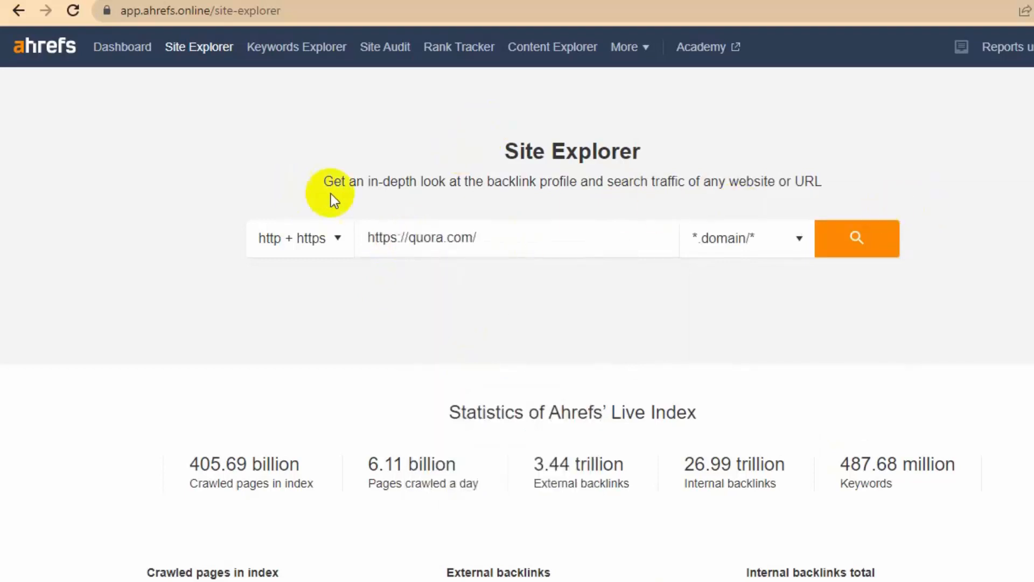
{"action": "left_click", "coordinate": [860, 238]}
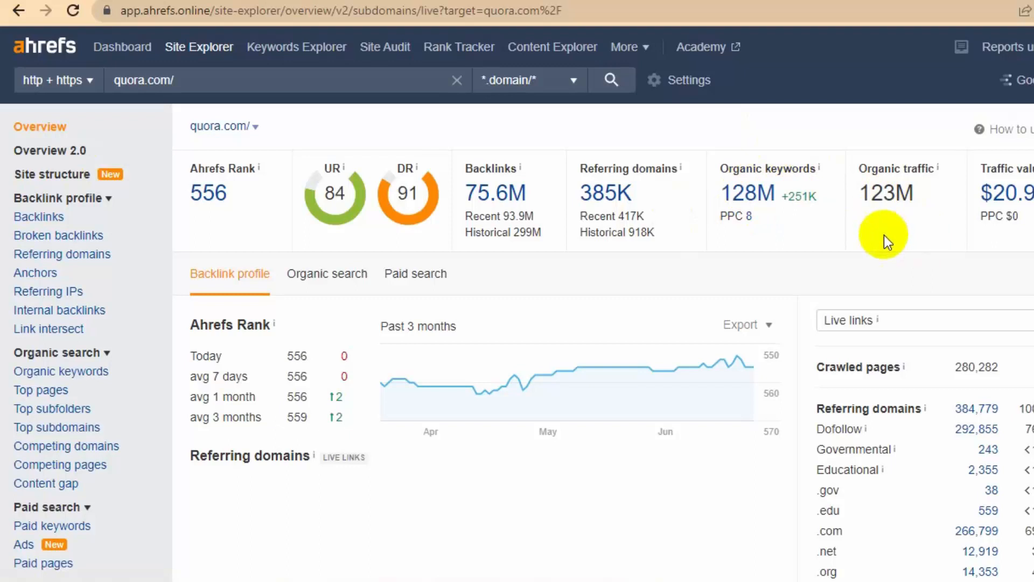
- Open the organic keywords report for quora.com and filter it to positions 1 to 10
{"action": "left_click", "coordinate": [740, 197]}
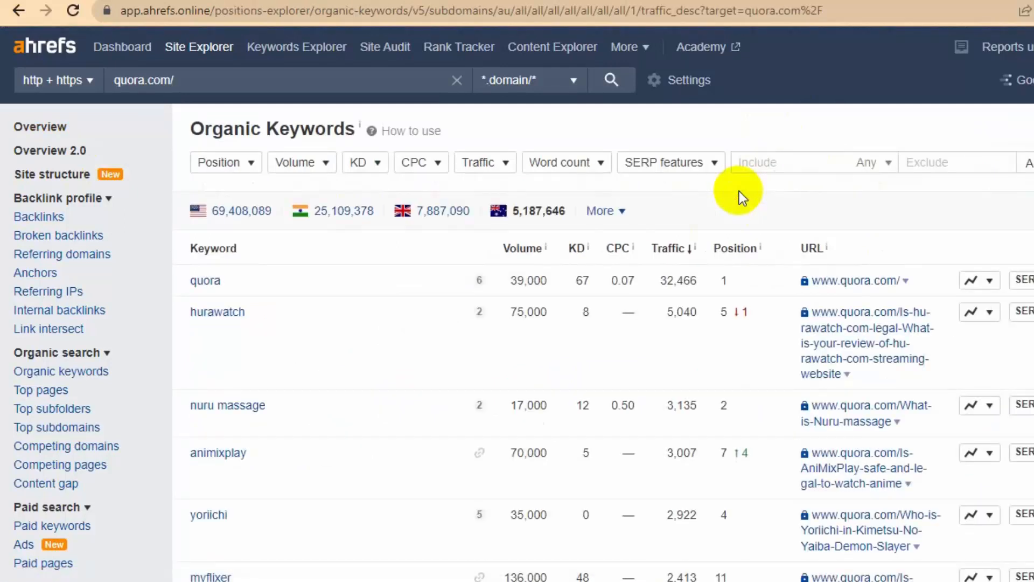
{"action": "left_click", "coordinate": [243, 163]}
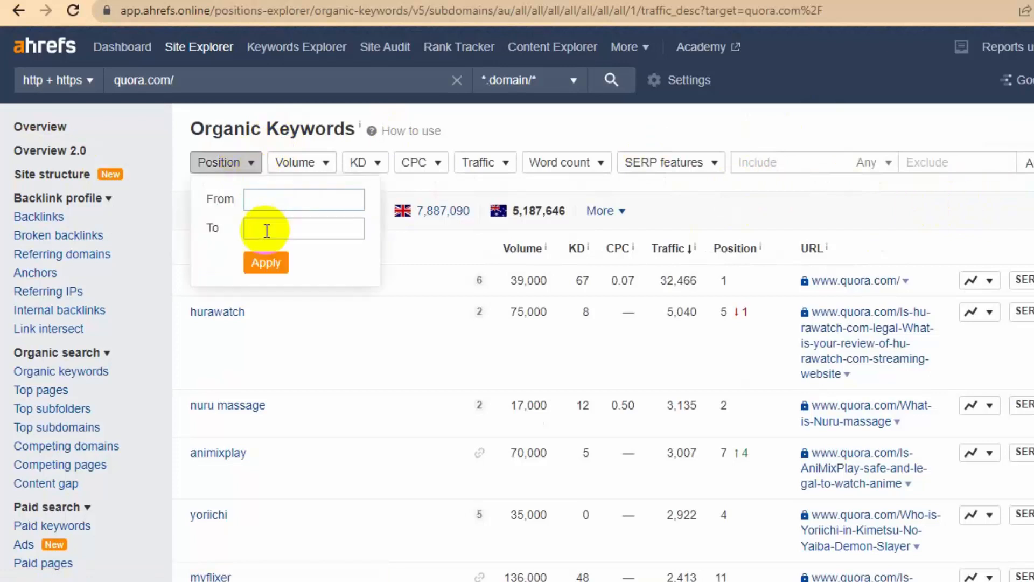
{"action": "left_click", "coordinate": [260, 202]}
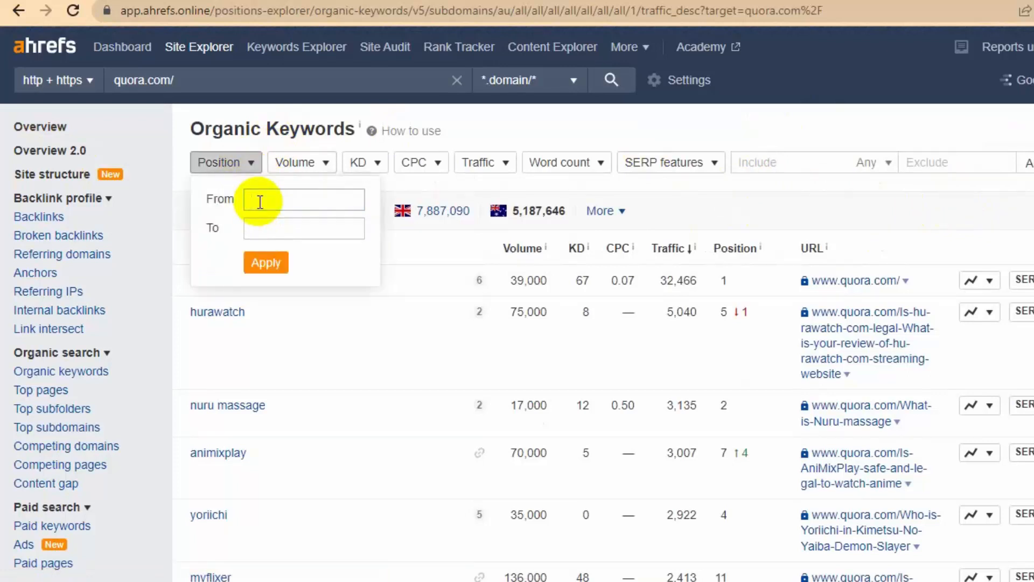
{"action": "type", "text": "1"}
{"action": "left_click", "coordinate": [261, 223]}
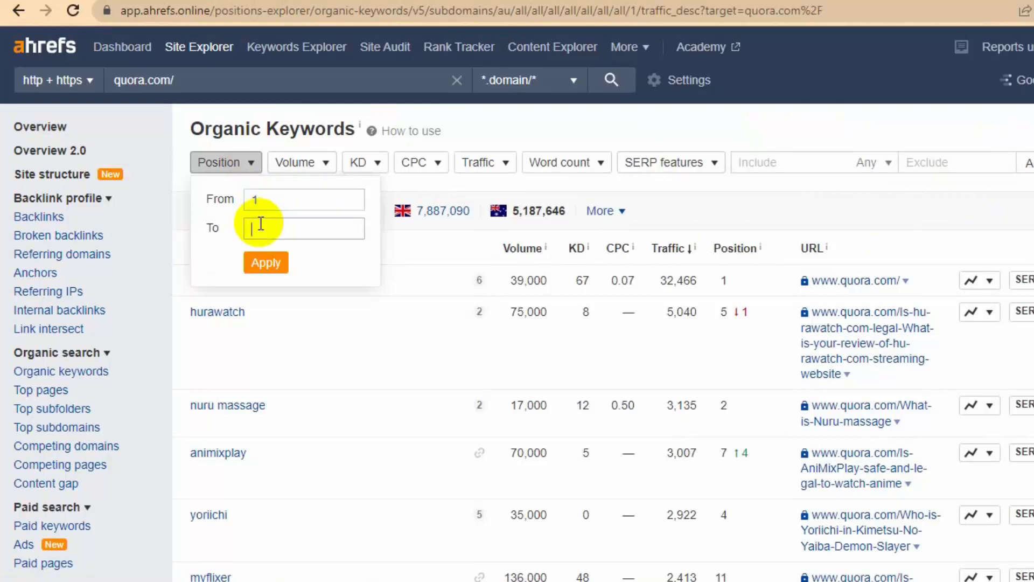
{"action": "type", "text": "10"}
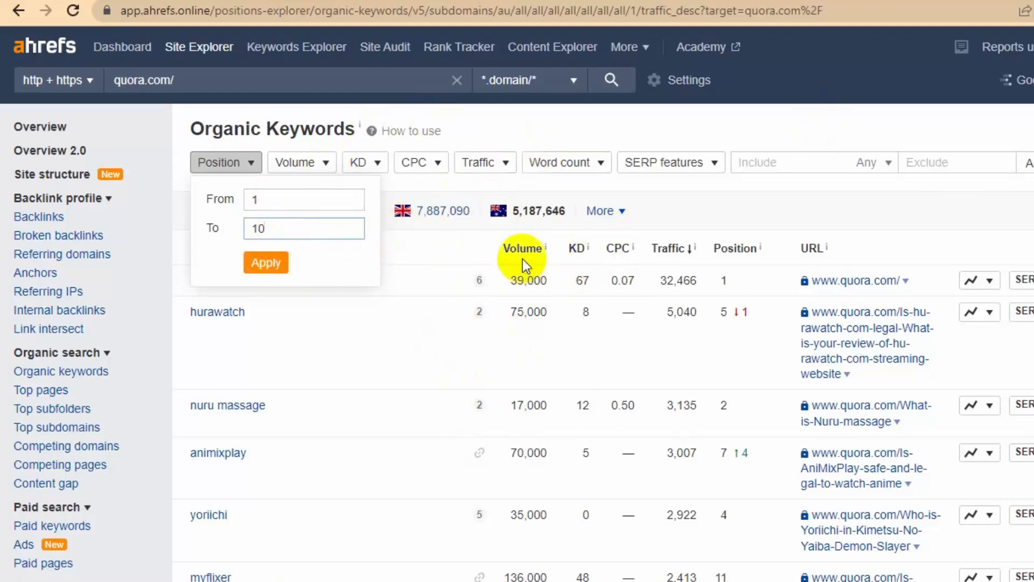
{"action": "left_click", "coordinate": [262, 265]}
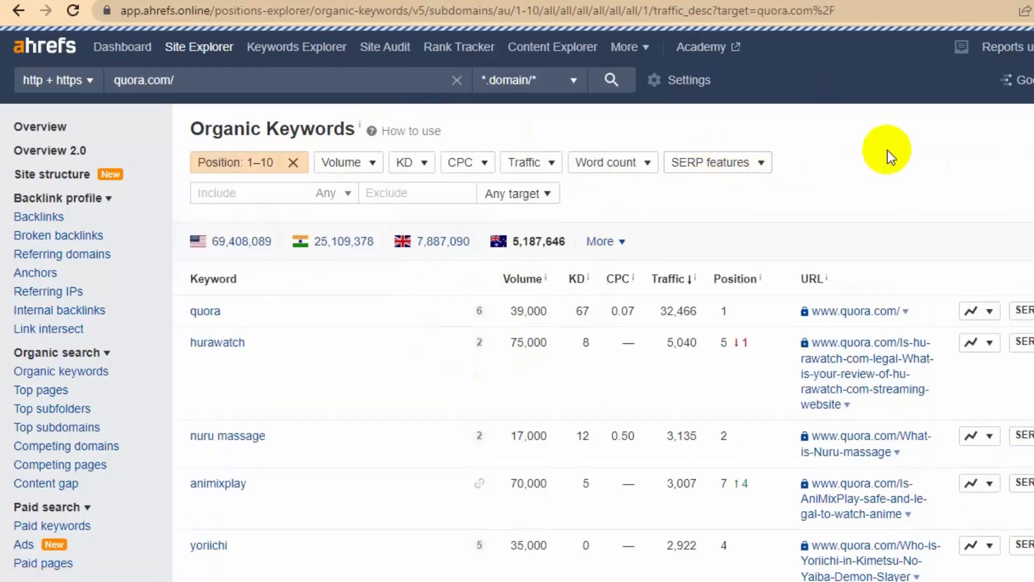
- Filter the organic keywords to a word count of at least 3, with no upper limit
{"action": "left_click", "coordinate": [607, 162]}
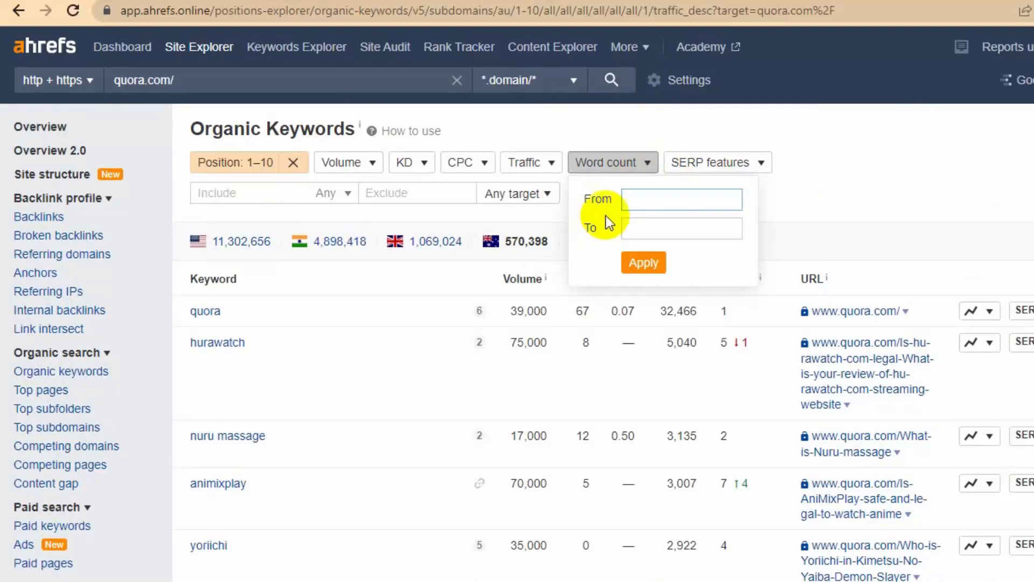
{"action": "left_click", "coordinate": [641, 229]}
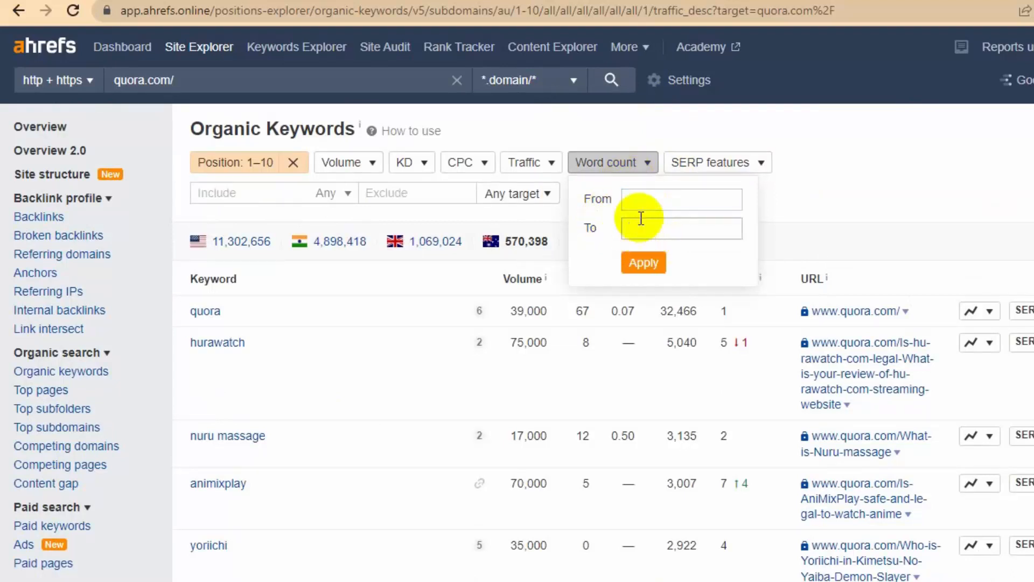
{"action": "left_click", "coordinate": [640, 199]}
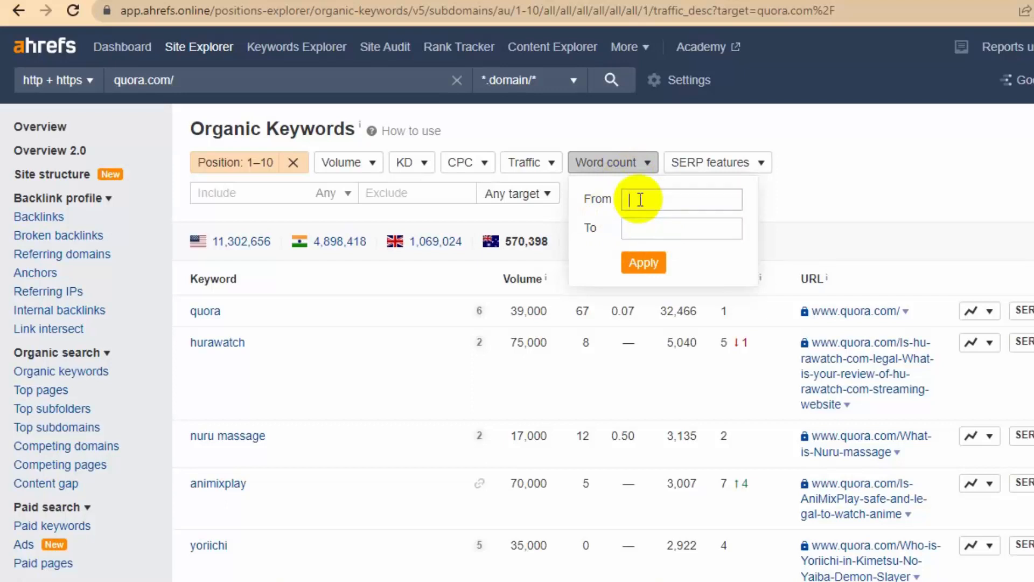
{"action": "type", "text": "3"}
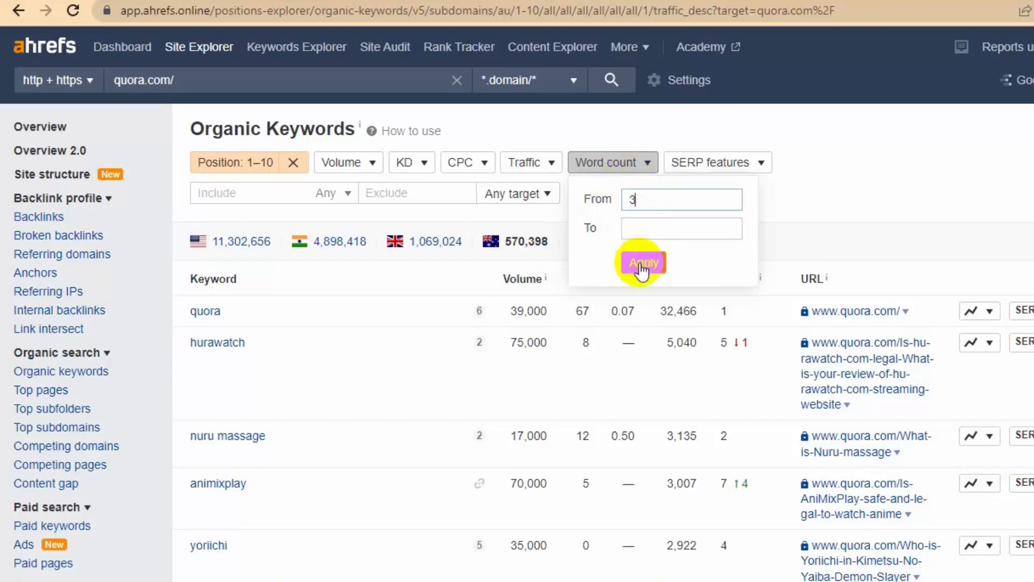
{"action": "left_click", "coordinate": [642, 262]}
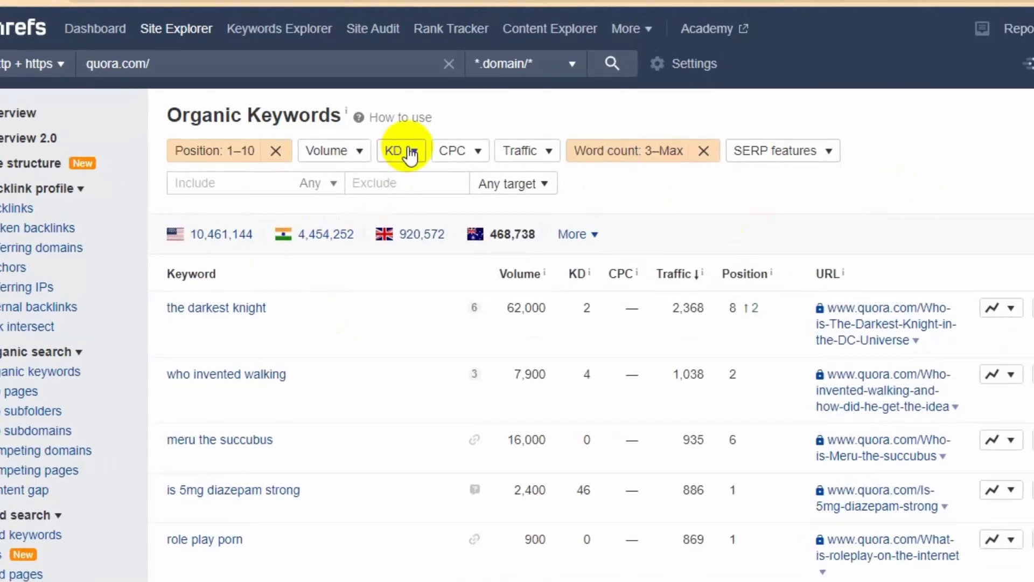
- Examine the filtered keyword list, including the volume, KD, traffic and position of the entries
{"action": "scroll", "coordinate": [634, 428], "scroll_direction": "down", "scroll_amount": 10}
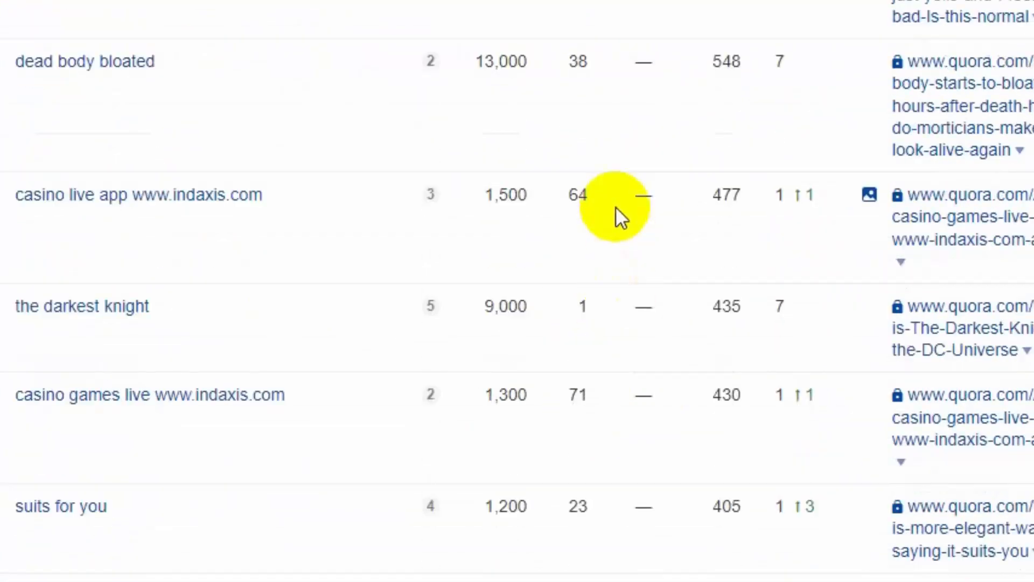
{"action": "scroll", "coordinate": [616, 210], "scroll_direction": "up", "scroll_amount": 6}
{"action": "scroll", "coordinate": [615, 205], "scroll_direction": "up", "scroll_amount": 6}
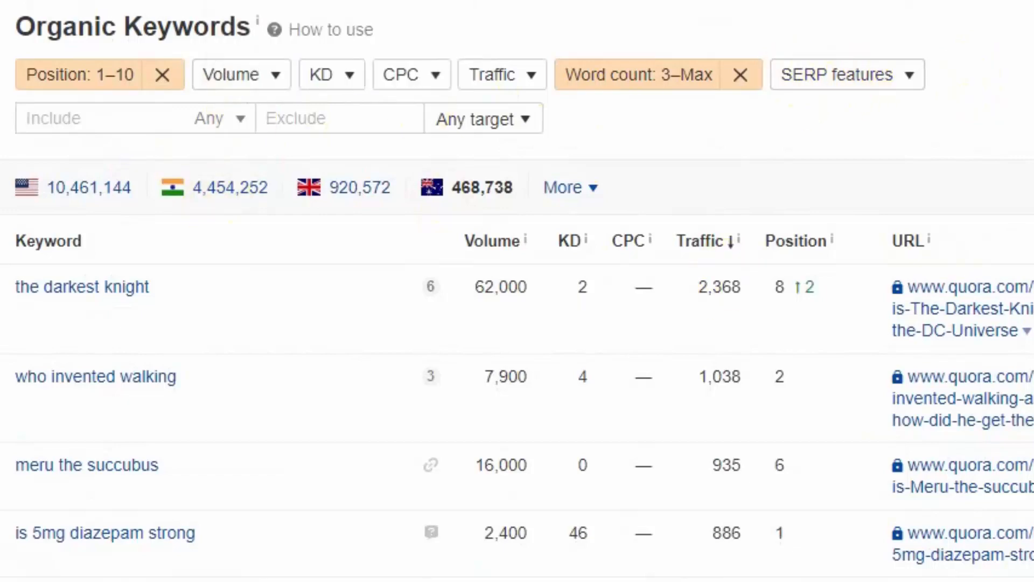
{"action": "scroll", "coordinate": [1013, 156], "scroll_direction": "down", "scroll_amount": 10}
{"action": "scroll", "coordinate": [528, 156], "scroll_direction": "down", "scroll_amount": 5}
{"action": "scroll", "coordinate": [532, 149], "scroll_direction": "down", "scroll_amount": 3}
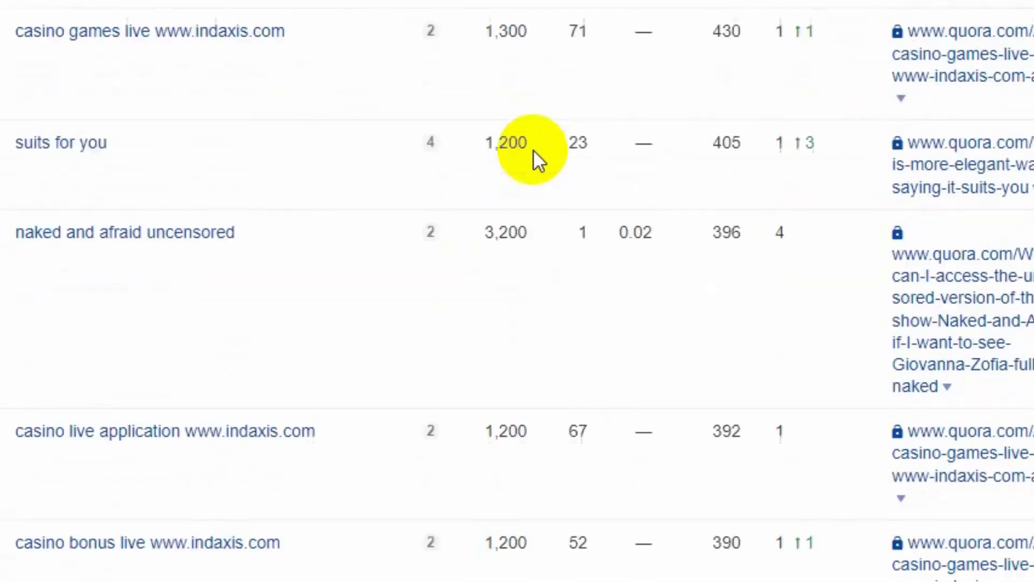
{"action": "scroll", "coordinate": [533, 147], "scroll_direction": "up", "scroll_amount": 15}
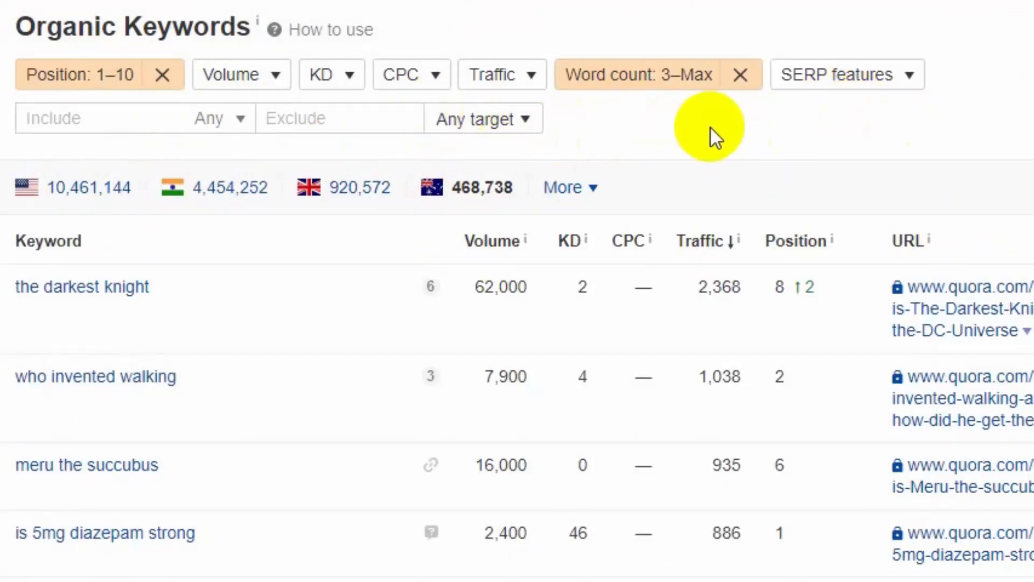
- Filter the organic keywords to those that include "k cup"
{"action": "left_click", "coordinate": [103, 115]}
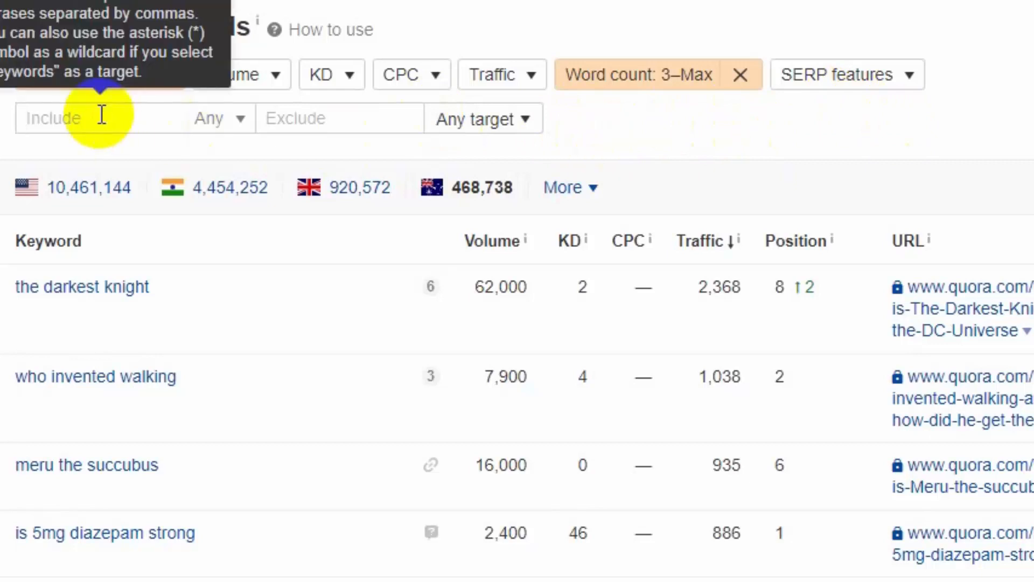
{"action": "type", "text": "k cup"}
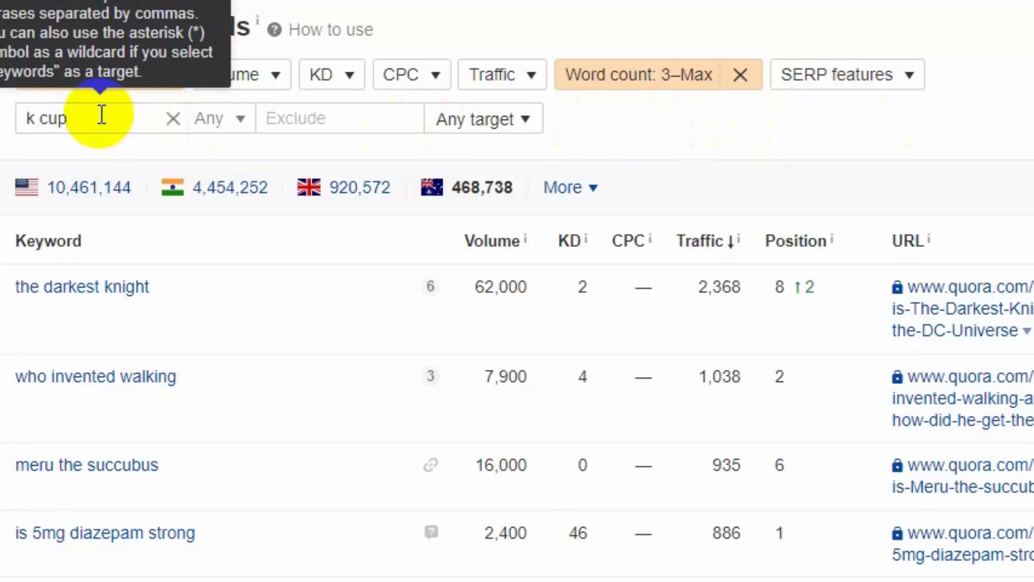
{"action": "key", "text": "Return"}
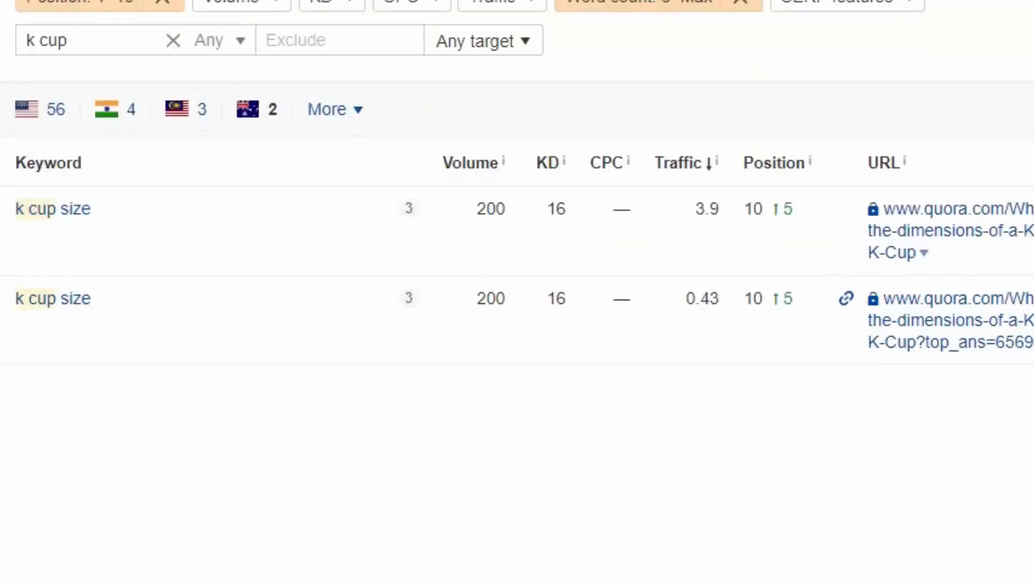
- Change the include filter to the hyphenated term "k-cup" and apply it
{"action": "left_click", "coordinate": [46, 40]}
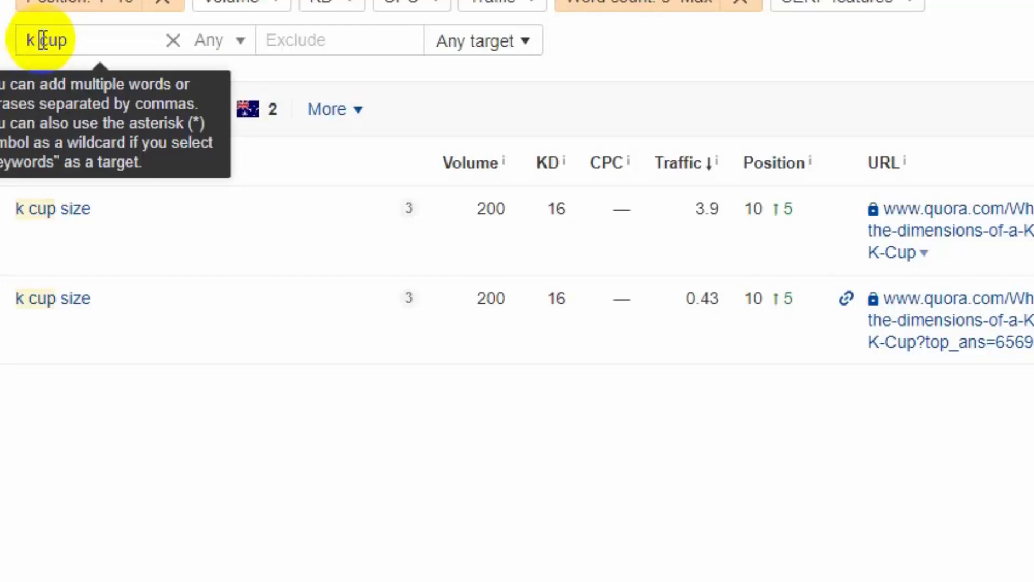
{"action": "key", "text": "BackSpace"}
{"action": "type", "text": "-"}
{"action": "left_click", "coordinate": [105, 42]}
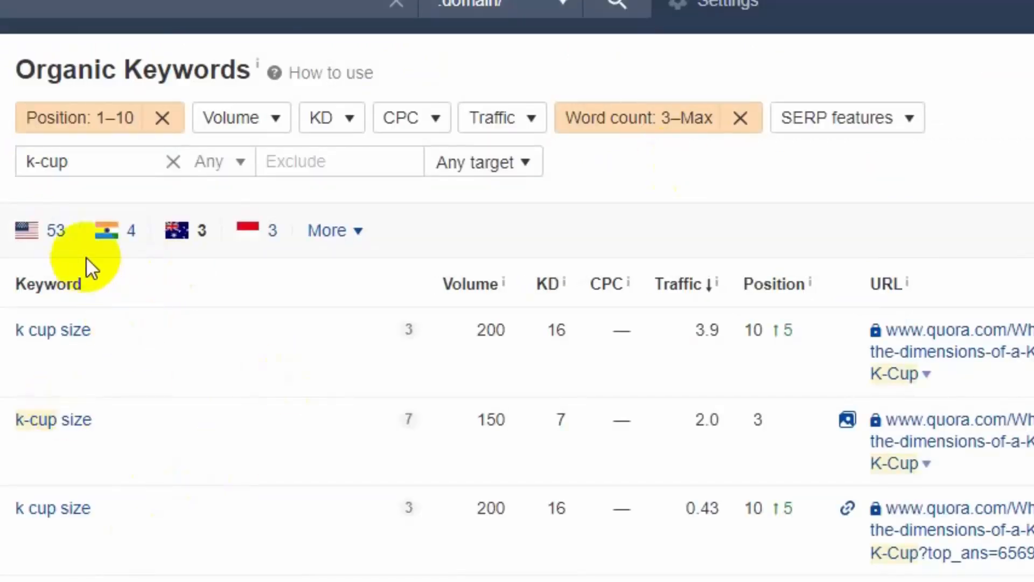
- Switch the k-cup keyword results to the United States and look through the list
{"action": "left_click", "coordinate": [53, 231]}
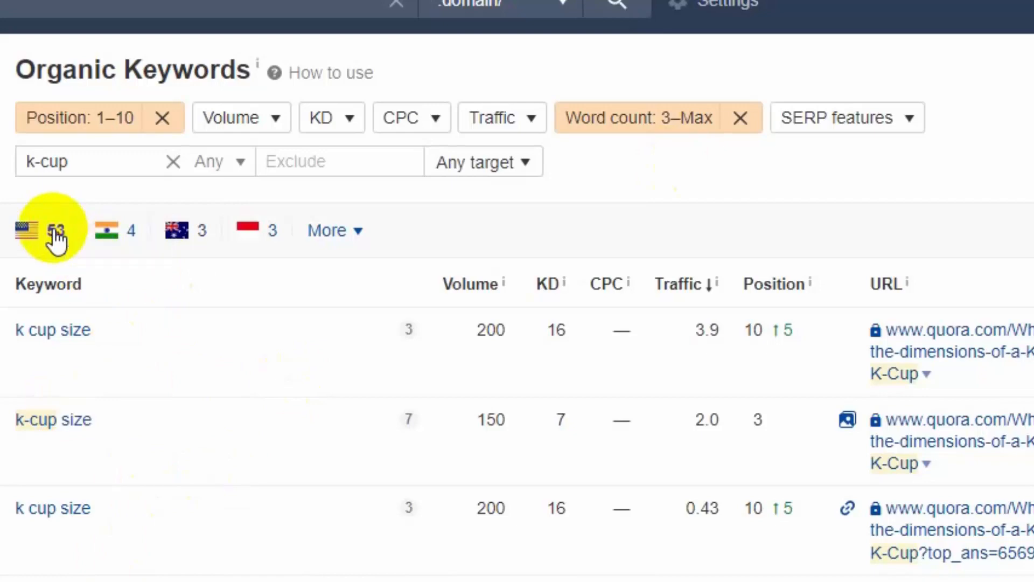
{"action": "scroll", "coordinate": [161, 212], "scroll_direction": "down", "scroll_amount": 2}
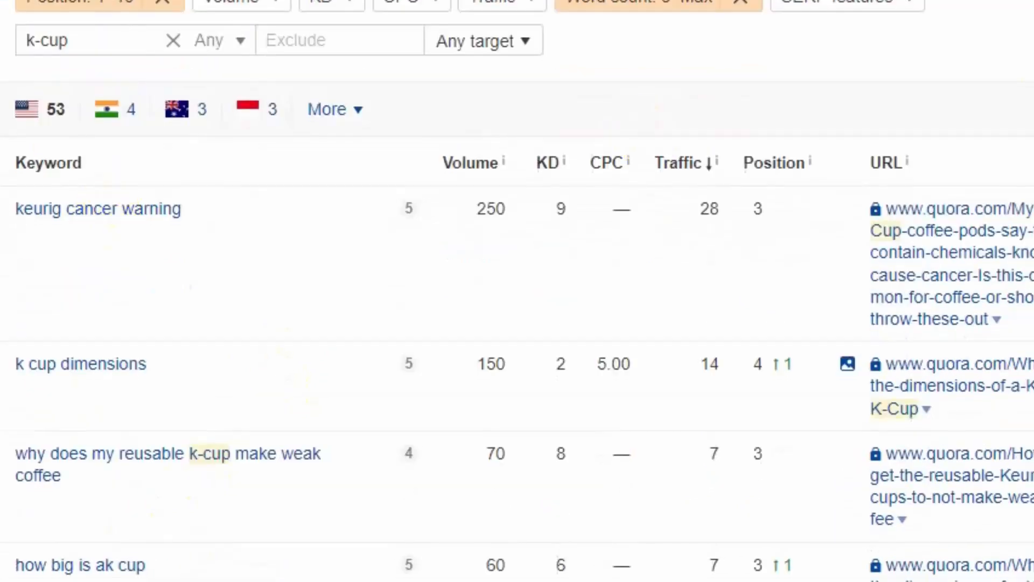
{"action": "scroll", "coordinate": [167, 208], "scroll_direction": "down", "scroll_amount": 4}
{"action": "scroll", "coordinate": [347, 51], "scroll_direction": "up", "scroll_amount": 6}
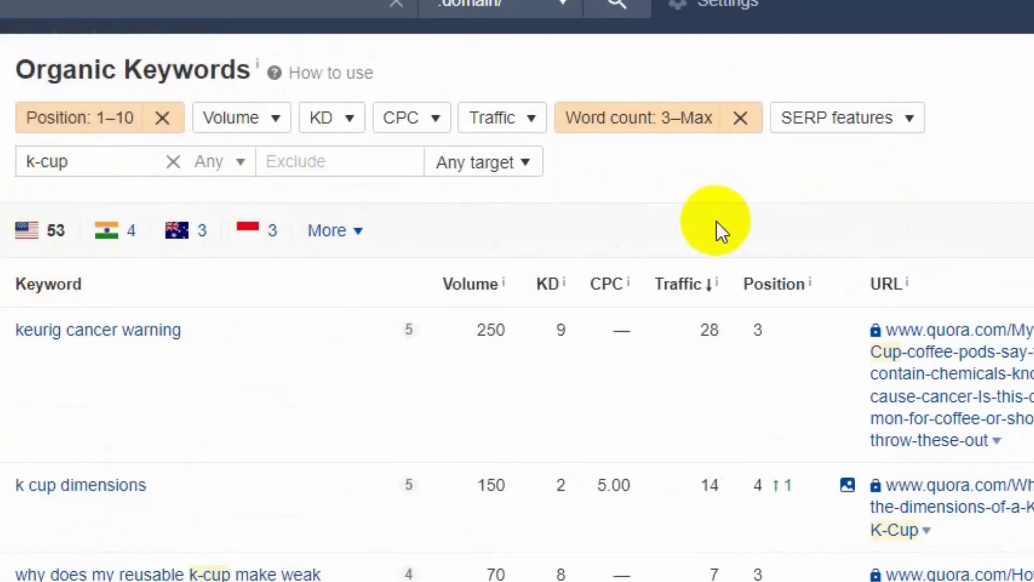
- Copy the keyword "why does my reusable k-cup make weak coffee" from the results list
{"action": "scroll", "coordinate": [716, 221], "scroll_direction": "down", "scroll_amount": 6}
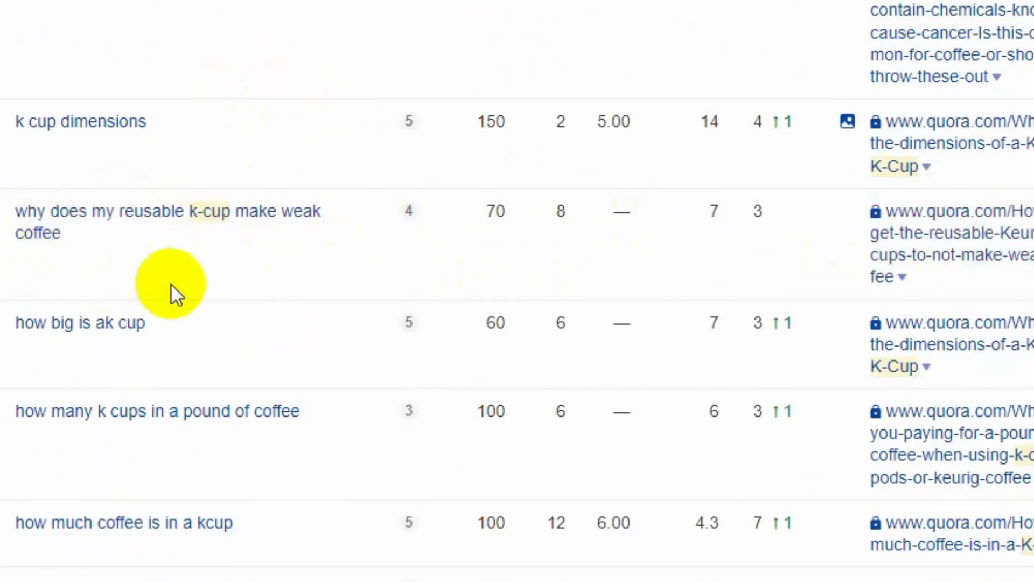
{"action": "mouse_move", "coordinate": [399, 140]}
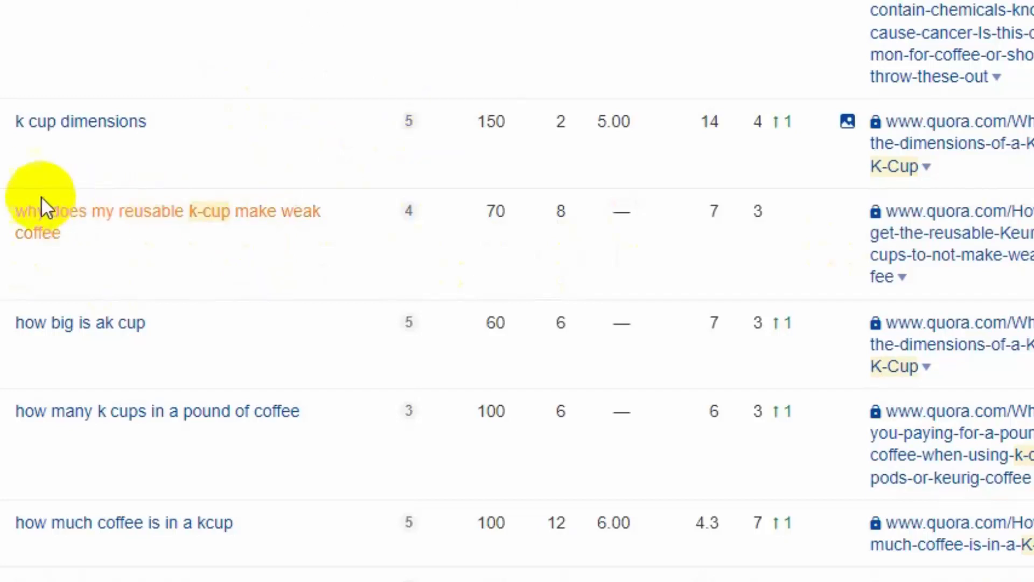
{"action": "left_click_drag", "start_coordinate": [4, 207], "coordinate": [65, 233]}
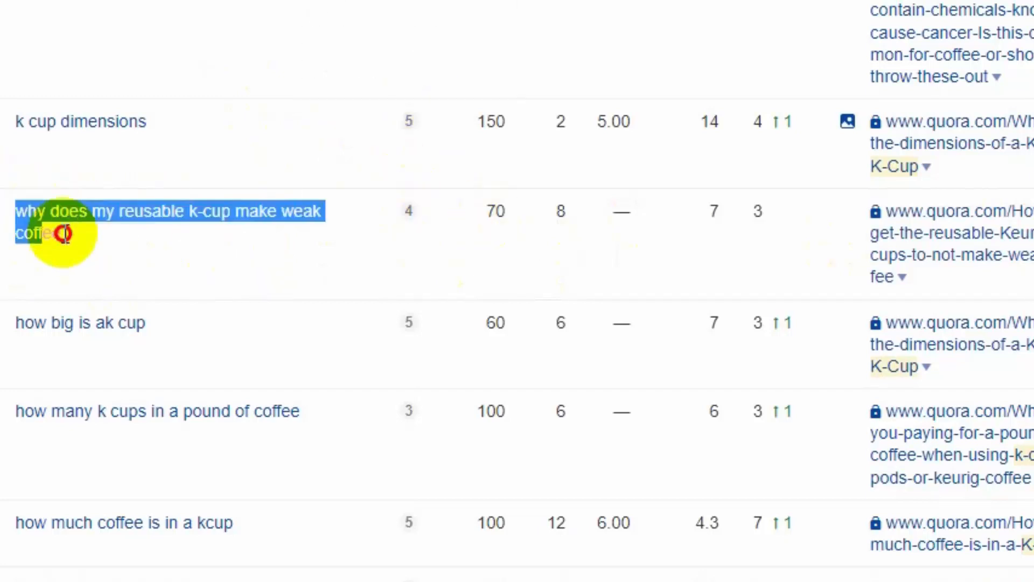
{"action": "right_click", "coordinate": [38, 235]}
{"action": "left_click", "coordinate": [98, 428]}
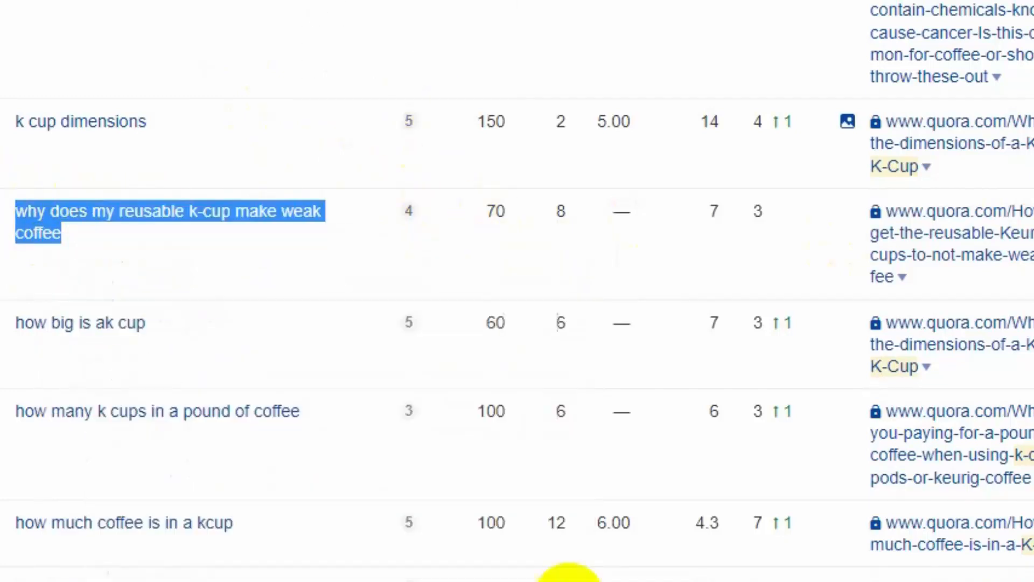
- Switch to the Notepad note and add the copied keyword "why does my reusable k-cup make weak coffee" below the Quora URL
{"action": "left_click", "coordinate": [565, 579]}
{"action": "left_click", "coordinate": [856, 177]}
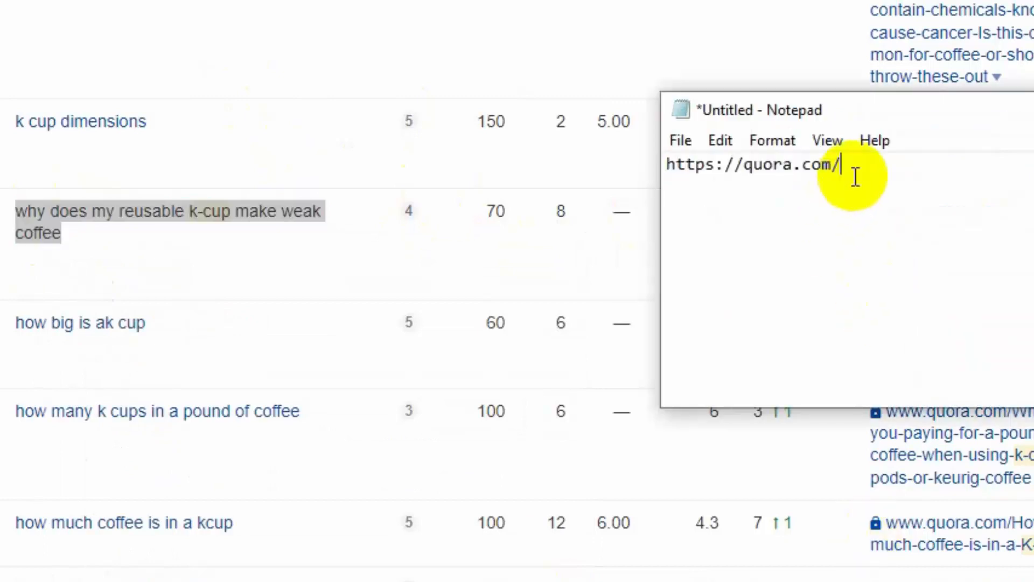
{"action": "key", "text": "Return"}
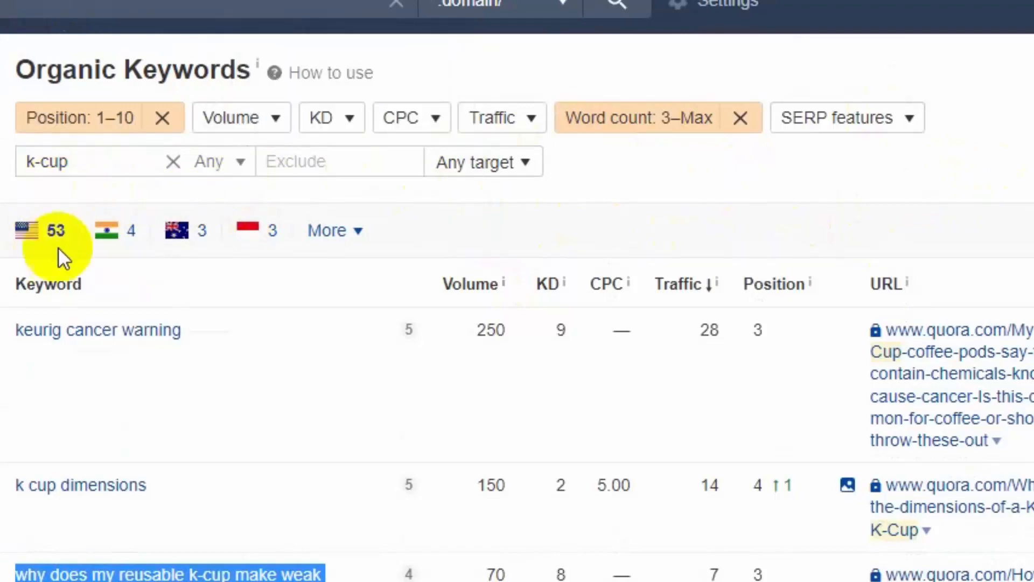
- Copy the keyword "how many k cups in a pound of coffee" from the results and add it to the Notepad list
{"action": "scroll", "coordinate": [375, 297], "scroll_direction": "down", "scroll_amount": 5}
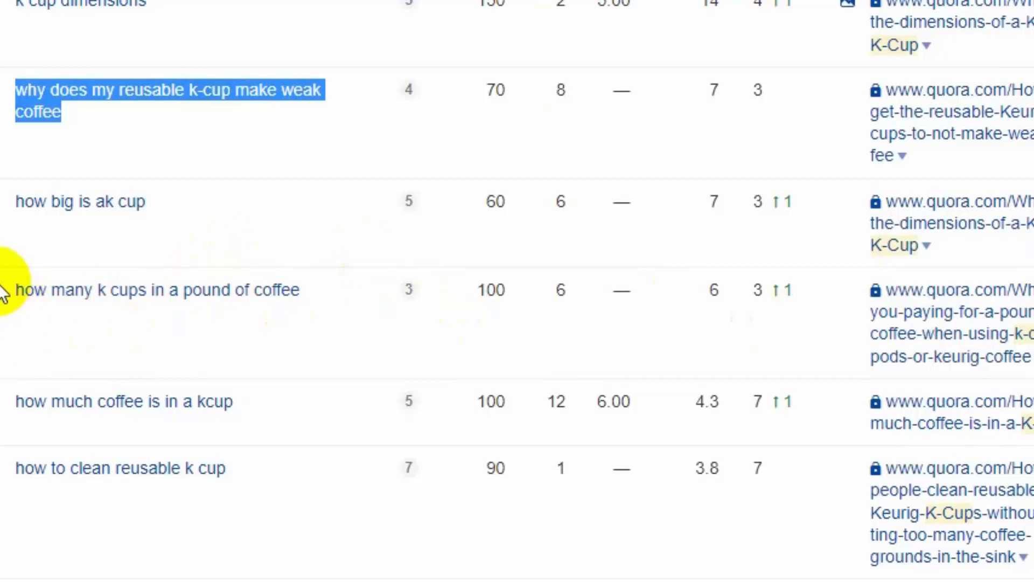
{"action": "left_click_drag", "start_coordinate": [13, 290], "coordinate": [311, 293]}
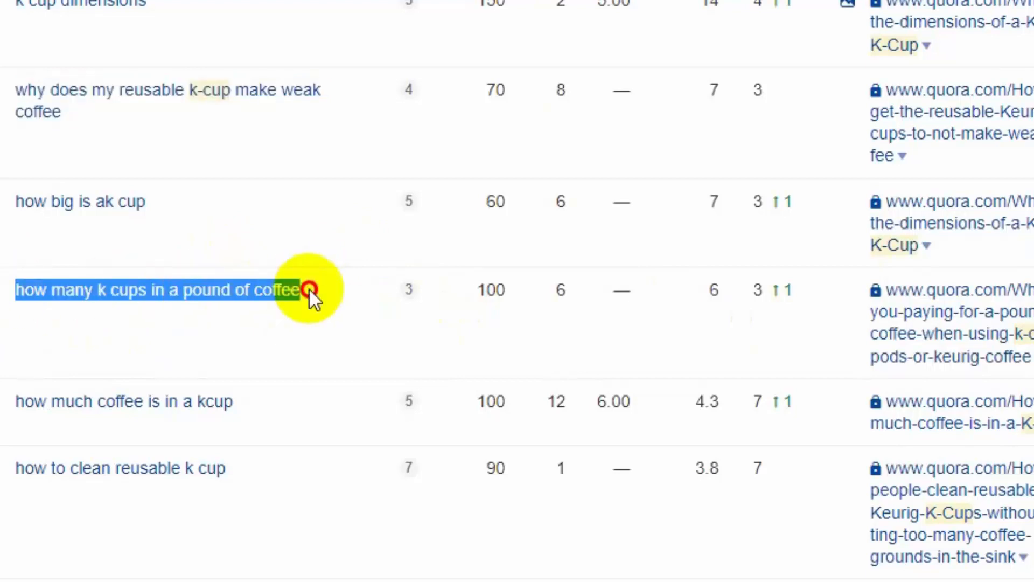
{"action": "right_click", "coordinate": [273, 296]}
{"action": "left_click", "coordinate": [318, 481]}
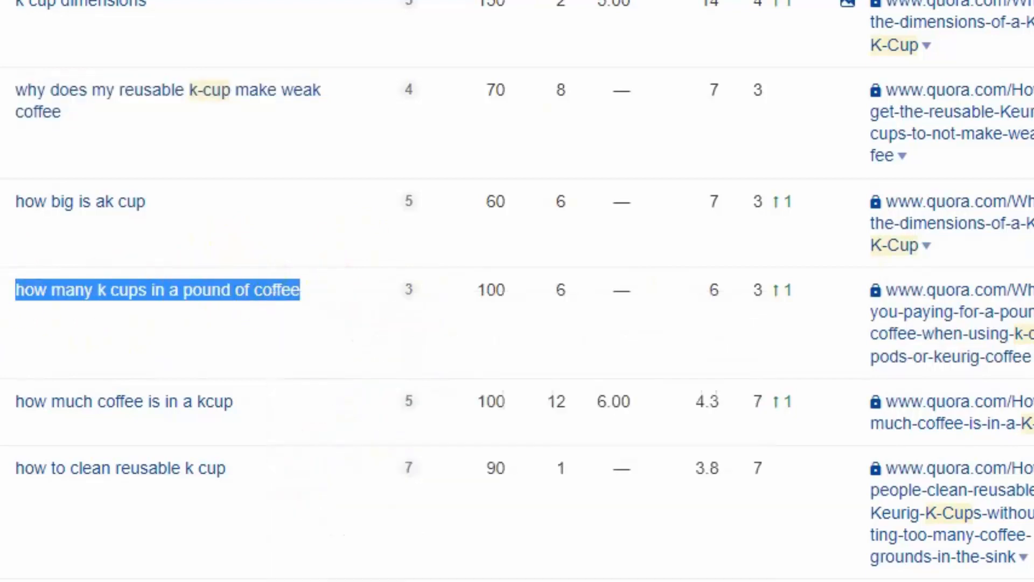
{"action": "key", "text": "alt+Tab"}
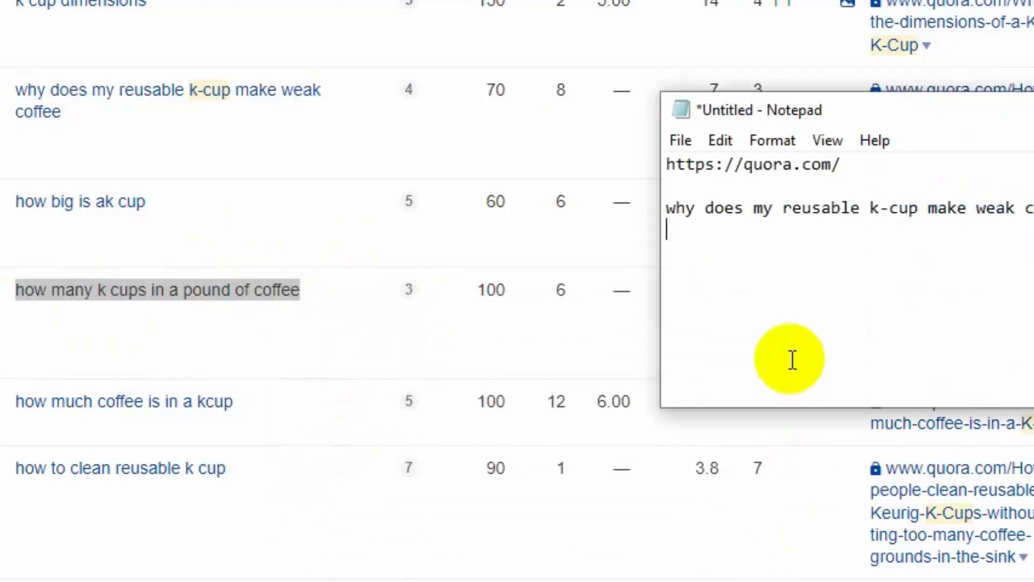
{"action": "key", "text": "ctrl+v"}
{"action": "key", "text": "Return"}
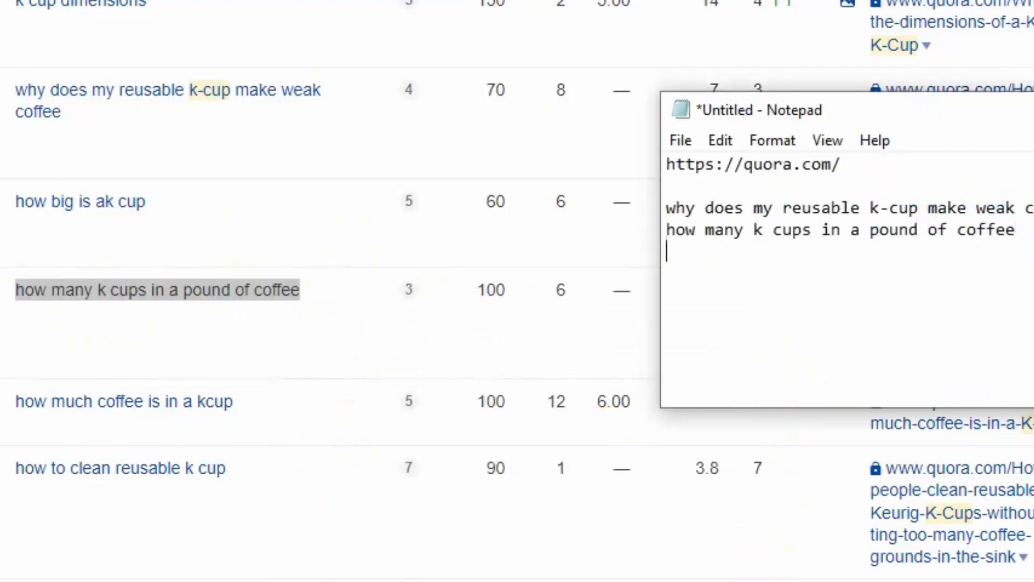
- Copy the keyword "how much coffee is in a kcup" from the results into the Notepad list
{"action": "key", "text": "alt+Tab"}
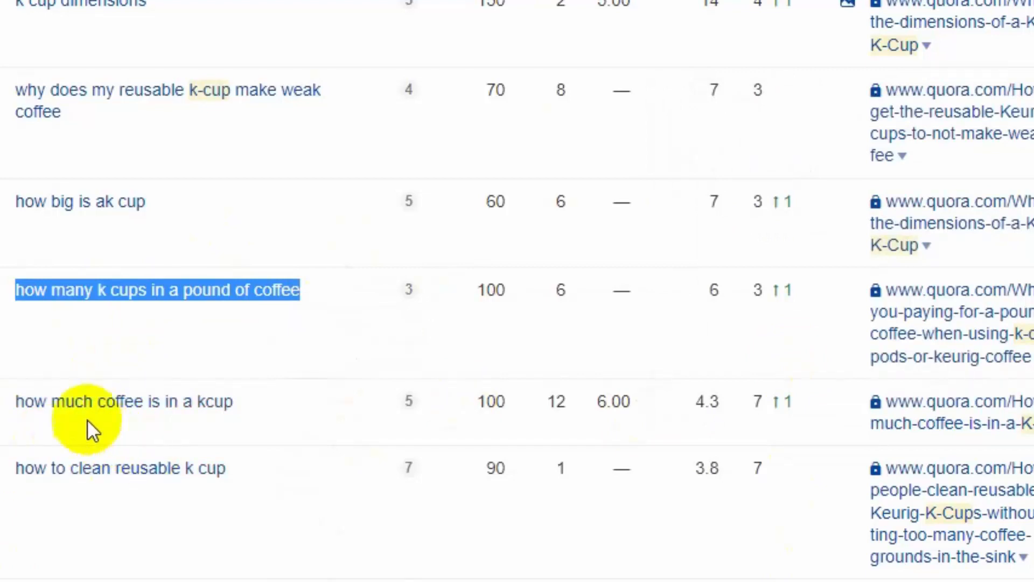
{"action": "left_click_drag", "start_coordinate": [8, 402], "coordinate": [236, 402]}
{"action": "key", "text": "alt+Tab"}
{"action": "key", "text": "ctrl+v"}
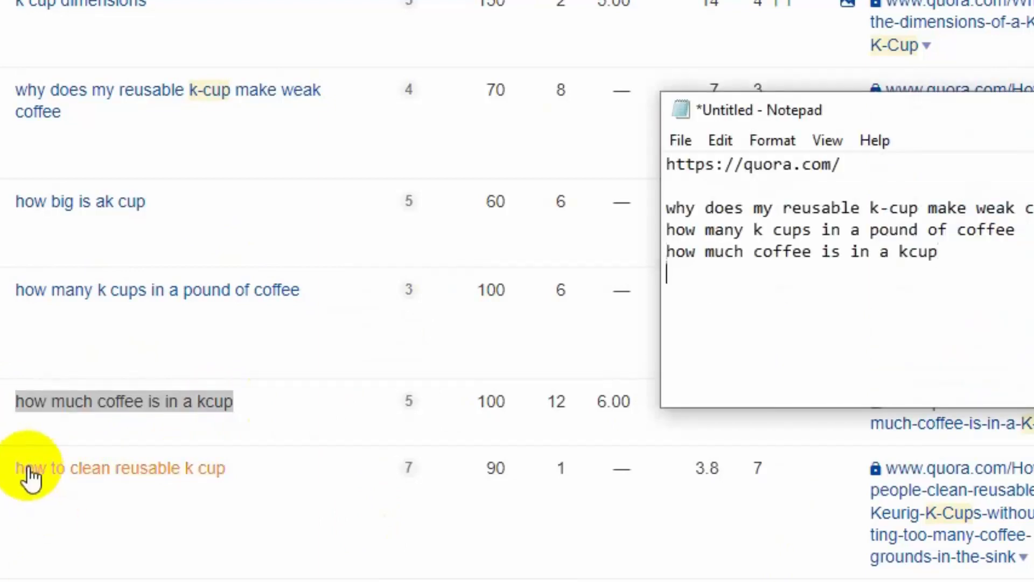
- Copy the keyword "how to clean reusable k cup" into the Notepad list on its own line
{"action": "left_click", "coordinate": [147, 471]}
{"action": "triple_click", "coordinate": [146, 472]}
{"action": "left_click", "coordinate": [438, 579]}
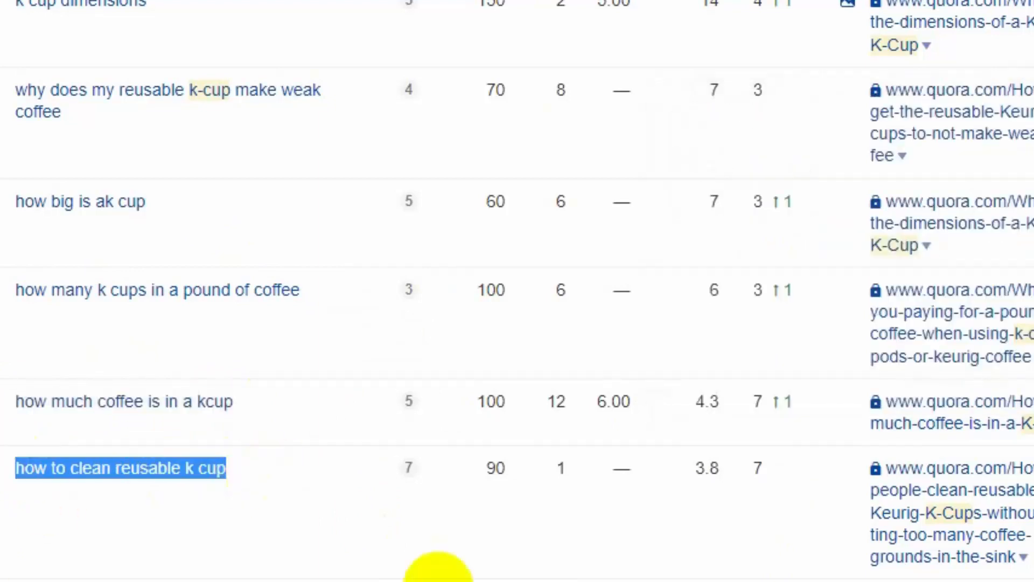
{"action": "key", "text": "ctrl+v"}
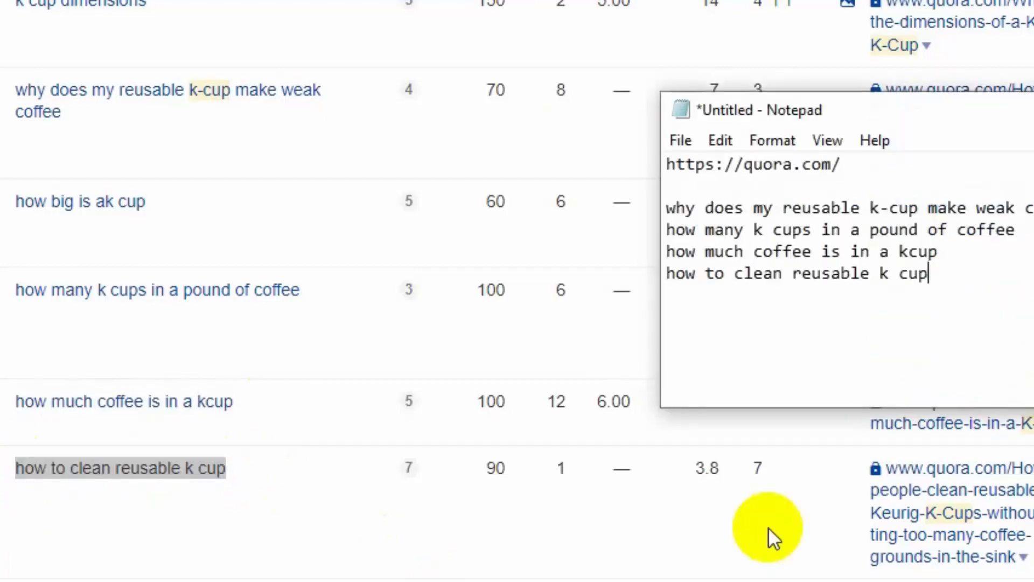
{"action": "key", "text": "Return"}
- Find the keyword "how many k cups equal a pound of coffee" further down the results and copy it into the Notepad list
{"action": "scroll", "coordinate": [159, 496], "scroll_direction": "down", "scroll_amount": 3}
{"action": "scroll", "coordinate": [159, 496], "scroll_direction": "down", "scroll_amount": 10}
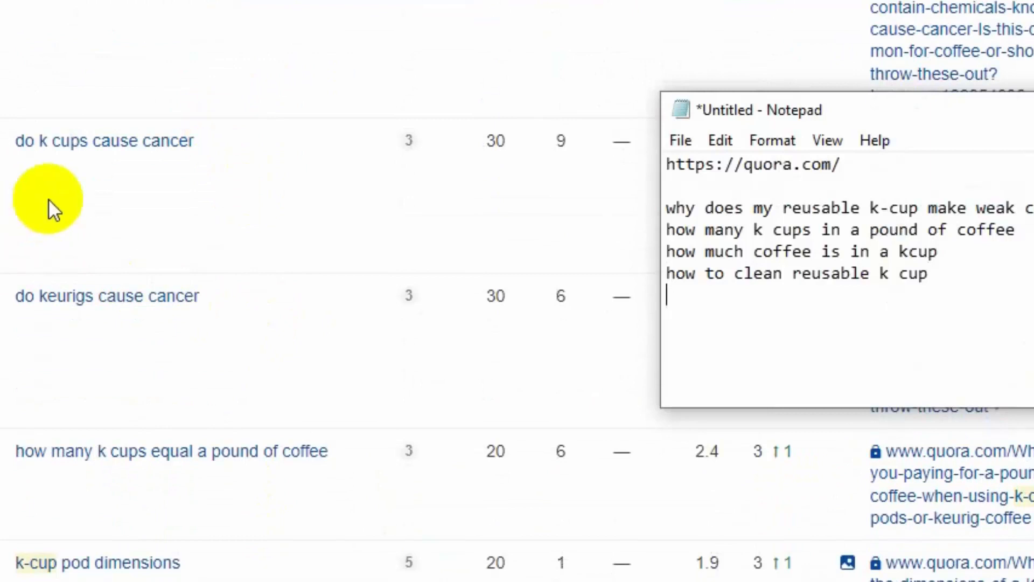
{"action": "left_click", "coordinate": [577, 2]}
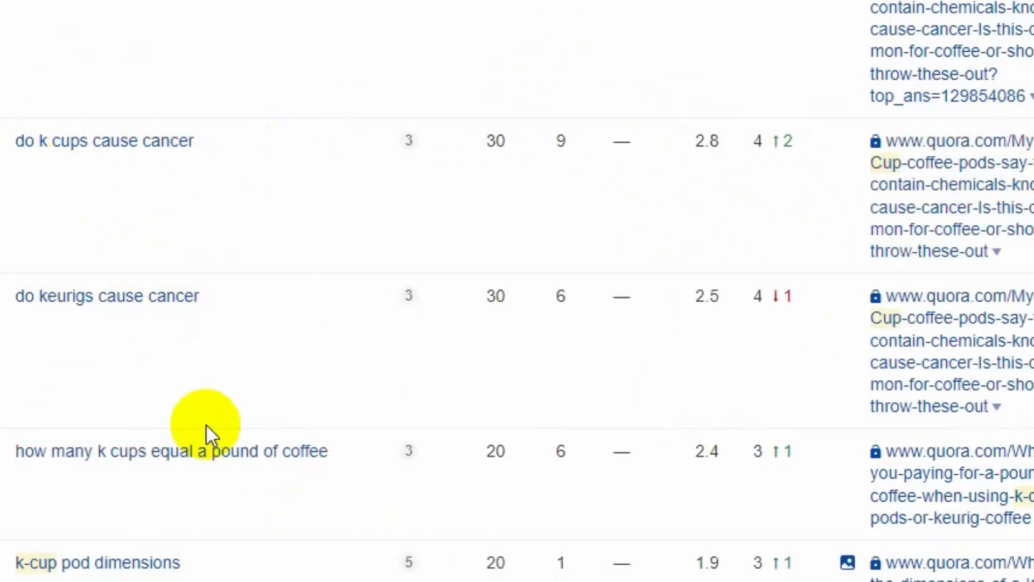
{"action": "scroll", "coordinate": [366, 361], "scroll_direction": "down", "scroll_amount": 2}
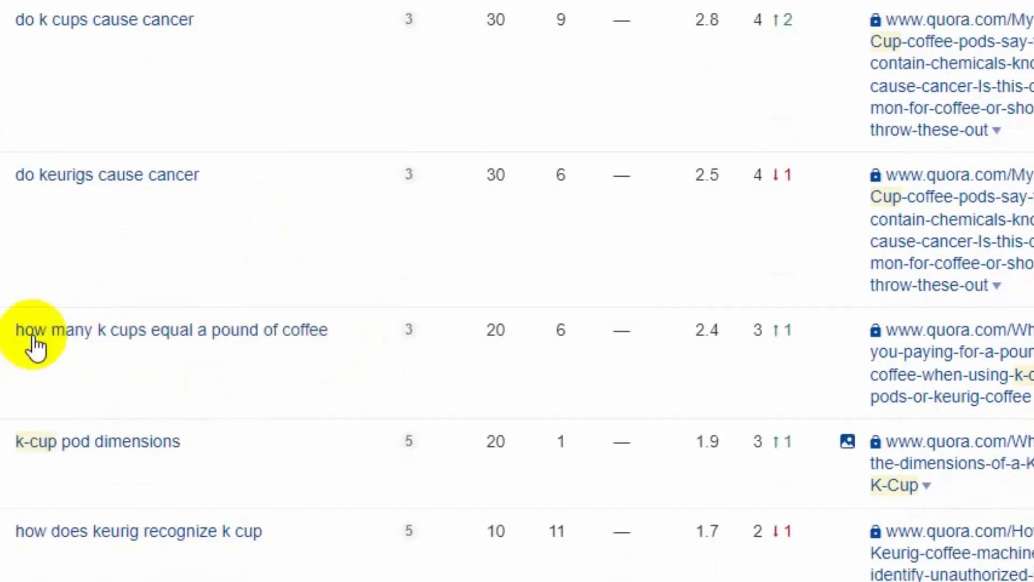
{"action": "left_click_drag", "start_coordinate": [11, 331], "coordinate": [356, 328]}
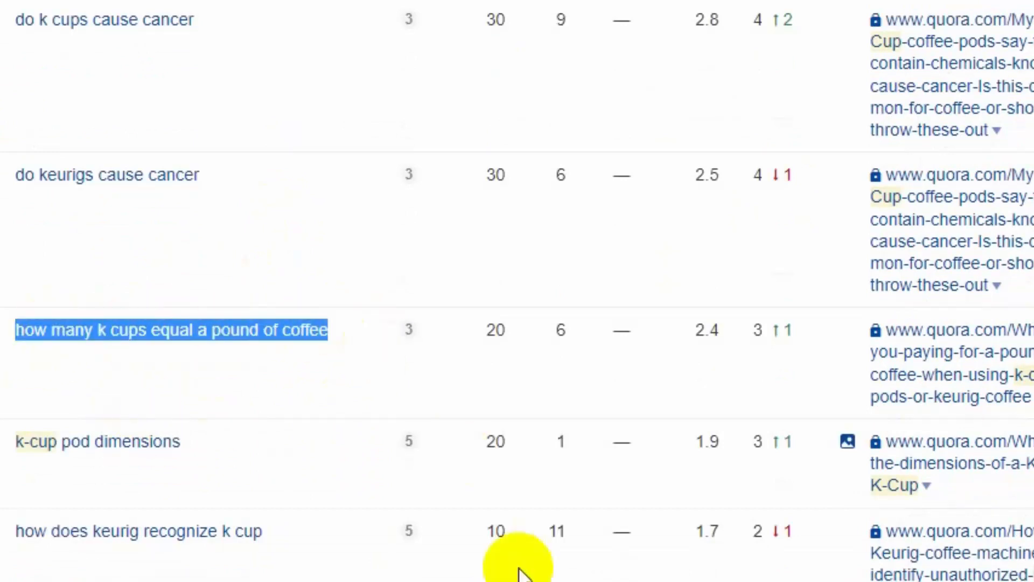
{"action": "key", "text": "alt+Tab"}
{"action": "key", "text": "ctrl+v"}
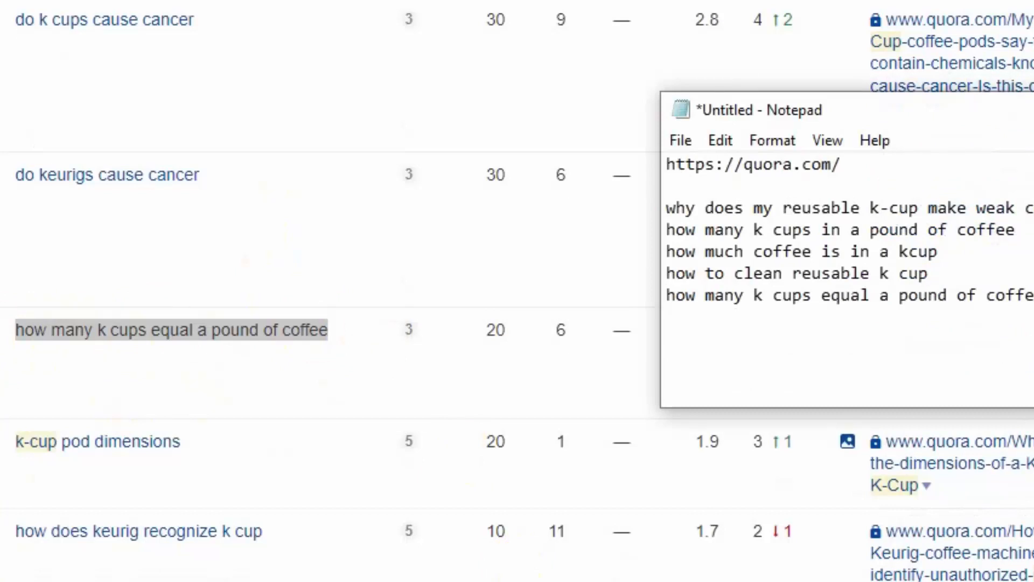
- Copy the keyword "how does keurig recognize k cup" from the results into the Notepad list
{"action": "key", "text": "alt+Tab"}
{"action": "scroll", "coordinate": [306, 376], "scroll_direction": "down", "scroll_amount": 4}
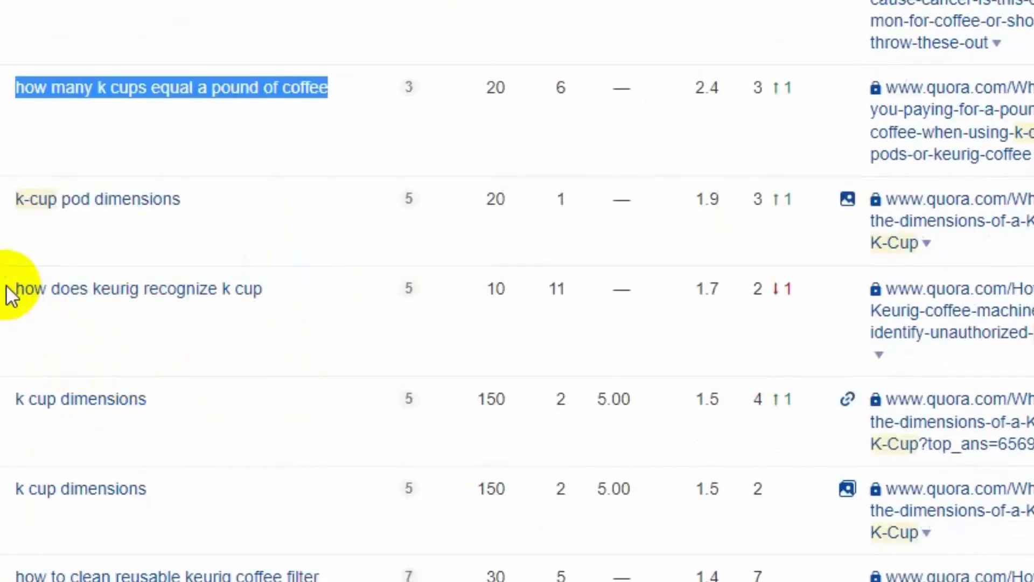
{"action": "left_click_drag", "start_coordinate": [5, 291], "coordinate": [274, 288]}
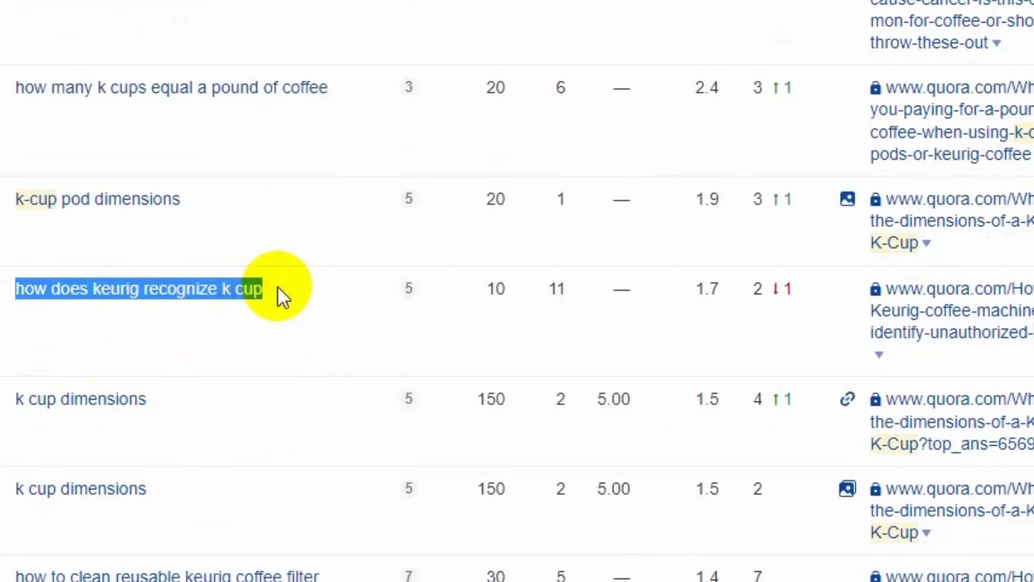
{"action": "key", "text": "ctrl+c"}
{"action": "key", "text": "alt+Tab"}
{"action": "key", "text": "ctrl+v"}
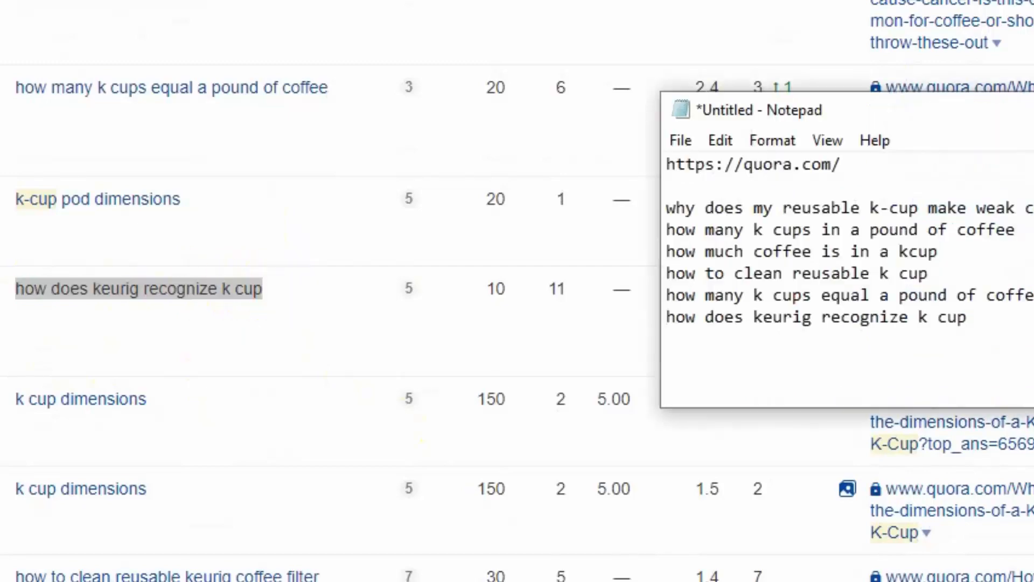
- Copy the keyword "how to clean reusable keurig coffee filter" from the results into the Notepad list
{"action": "key", "text": "alt+Tab"}
{"action": "scroll", "coordinate": [167, 351], "scroll_direction": "down", "scroll_amount": 4}
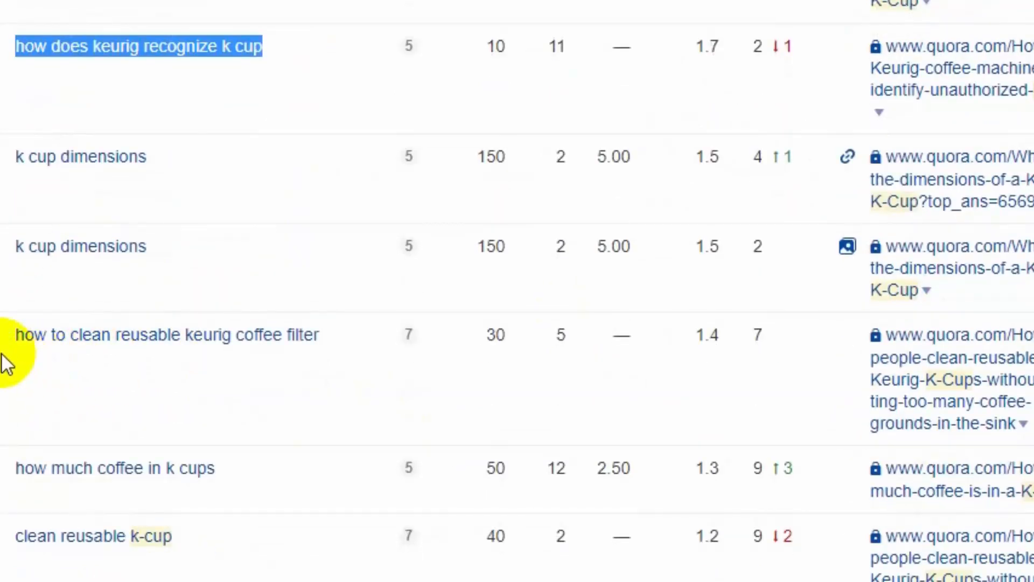
{"action": "left_click_drag", "start_coordinate": [3, 335], "coordinate": [331, 326]}
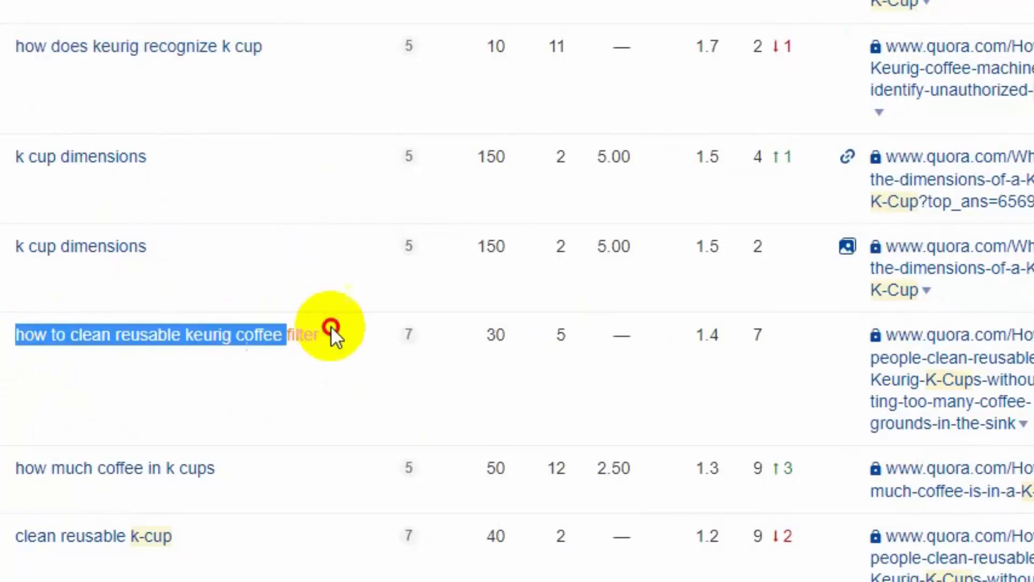
{"action": "key", "text": "alt+Tab"}
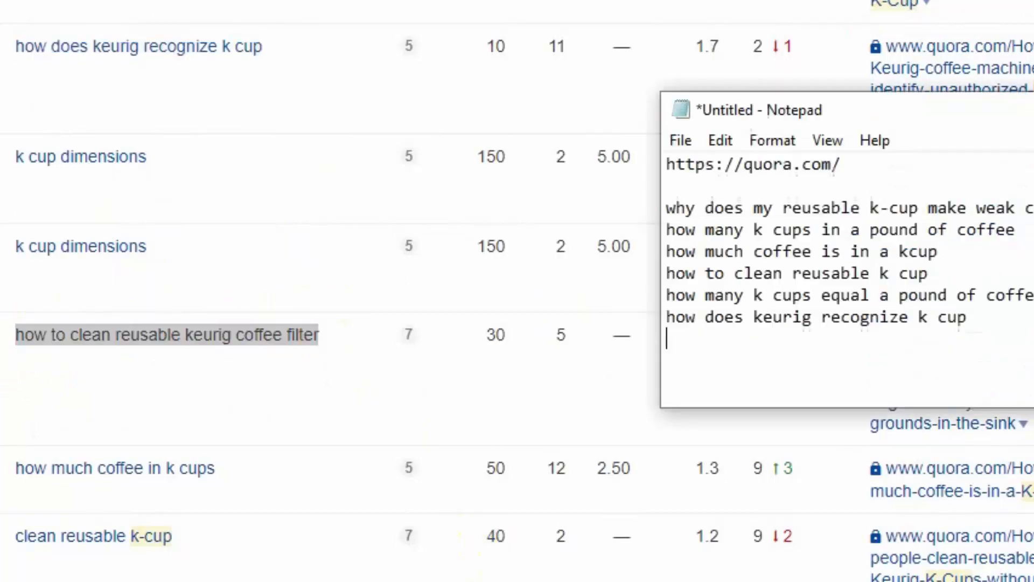
{"action": "key", "text": "ctrl+v"}
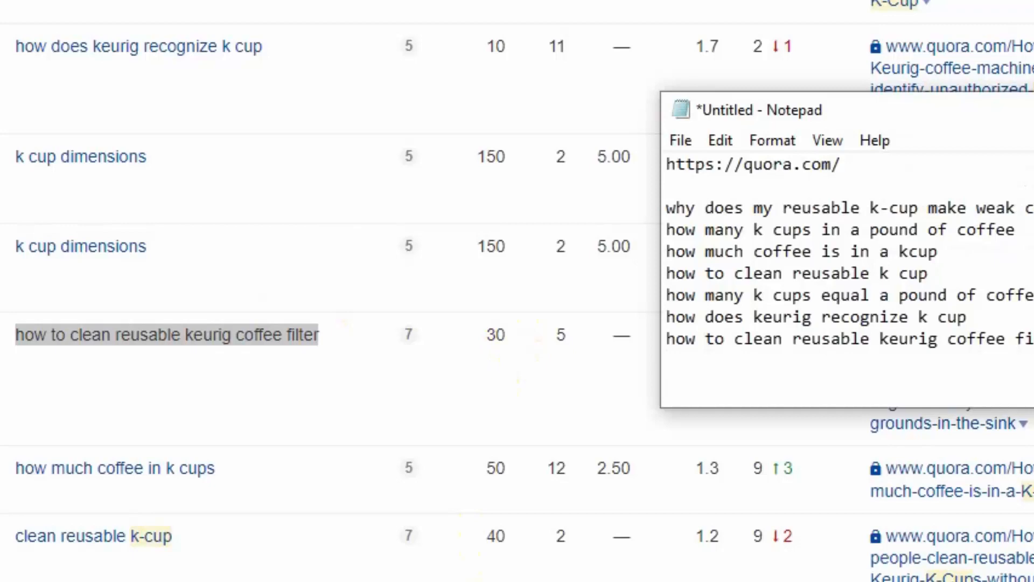
- Find the keyword "how much coffee in a keurig pod" further down the results and add it to the Notepad list
{"action": "key", "text": "alt+Tab"}
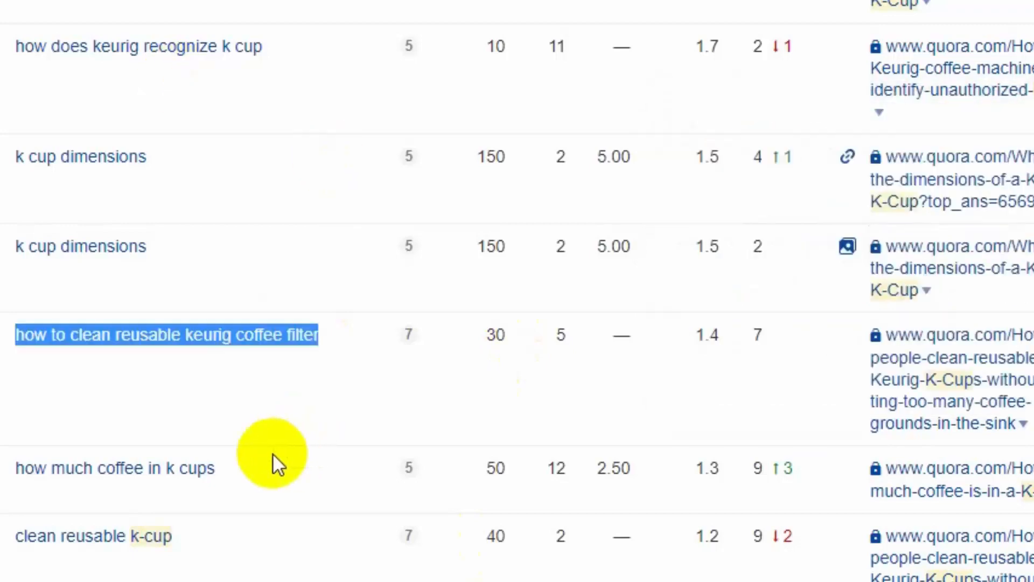
{"action": "scroll", "coordinate": [197, 484], "scroll_direction": "down", "scroll_amount": 2}
{"action": "scroll", "coordinate": [197, 530], "scroll_direction": "down", "scroll_amount": 2}
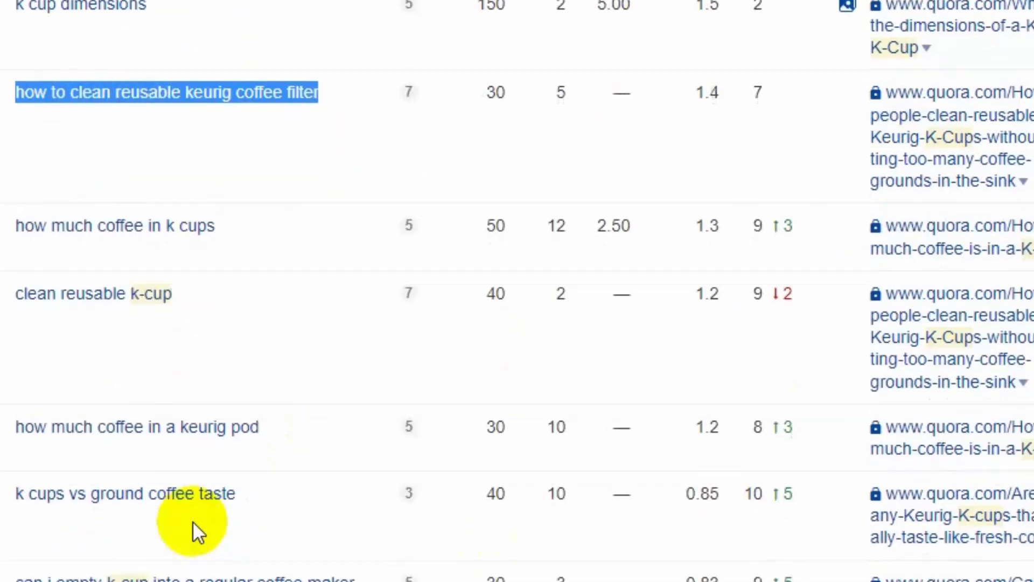
{"action": "scroll", "coordinate": [57, 449], "scroll_direction": "down", "scroll_amount": 2}
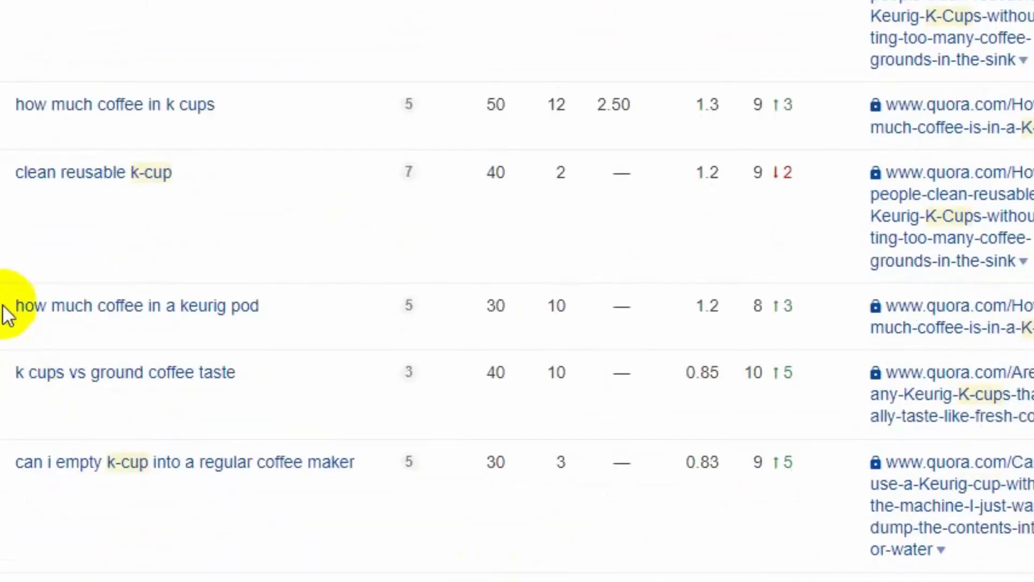
{"action": "left_click_drag", "start_coordinate": [2, 306], "coordinate": [275, 296]}
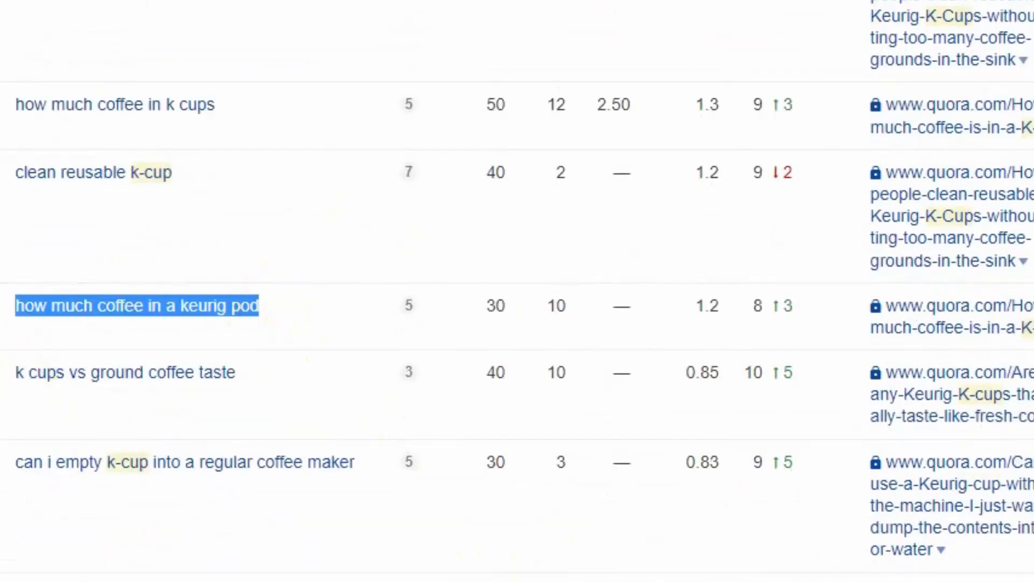
{"action": "key", "text": "ctrl+c"}
{"action": "key", "text": "alt+Tab"}
{"action": "key", "text": "ctrl+v"}
{"action": "key", "text": "Return"}
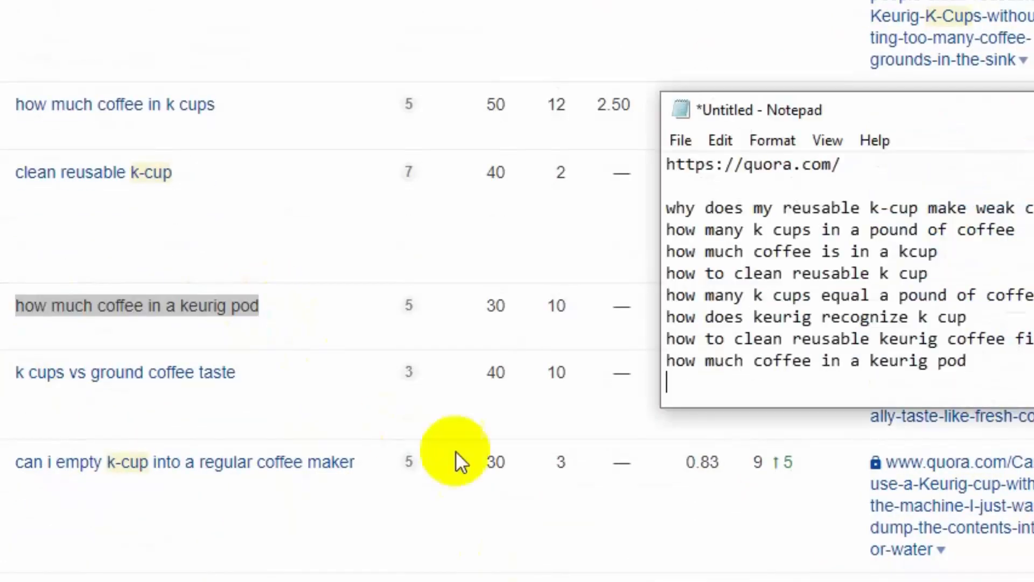
- Copy the keyword "can i empty k-cup into a regular coffee maker" from the results into the Notepad list
{"action": "key", "text": "alt+Tab"}
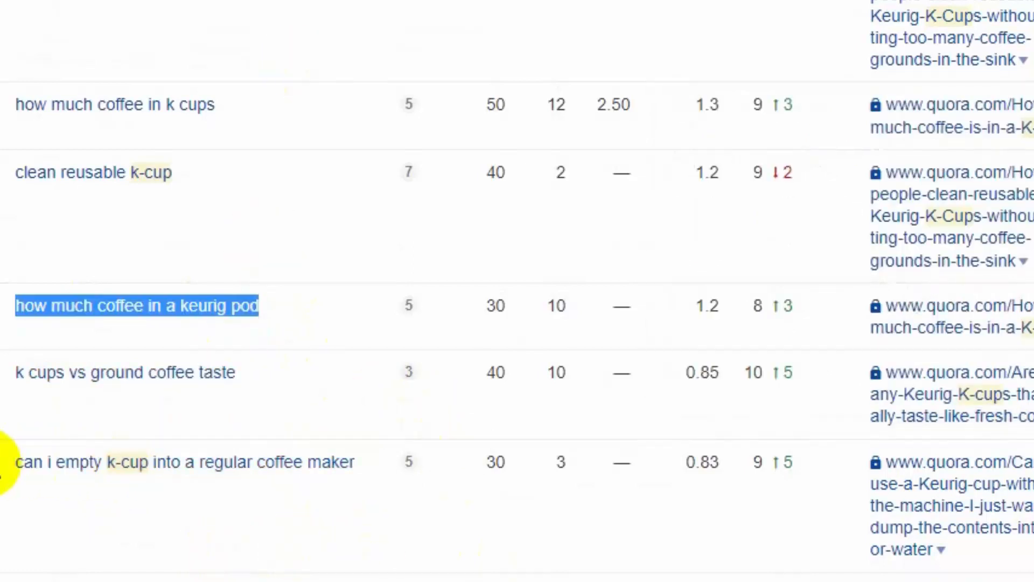
{"action": "left_click_drag", "start_coordinate": [3, 468], "coordinate": [357, 459]}
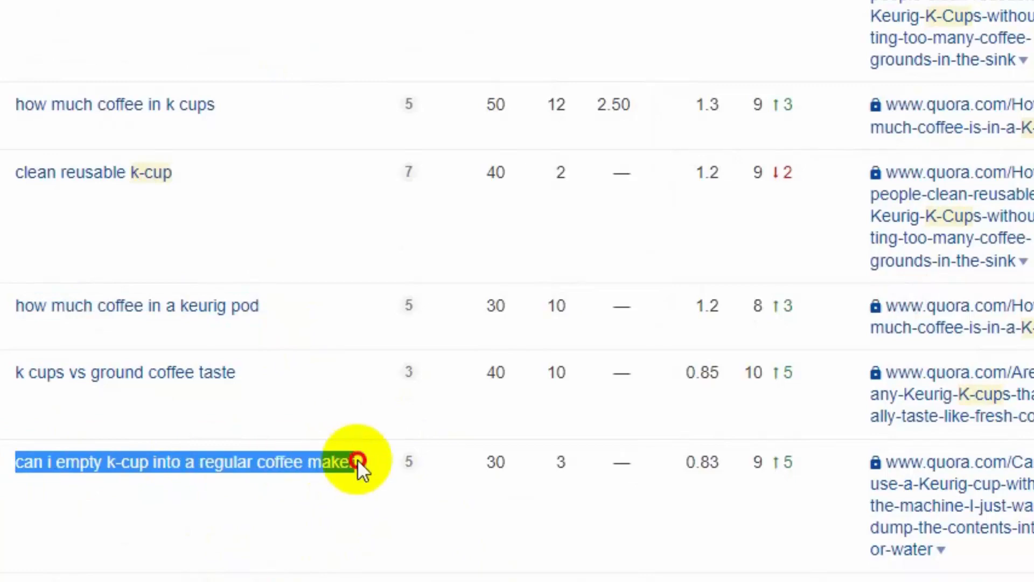
{"action": "scroll", "coordinate": [461, 497], "scroll_direction": "down", "scroll_amount": 5}
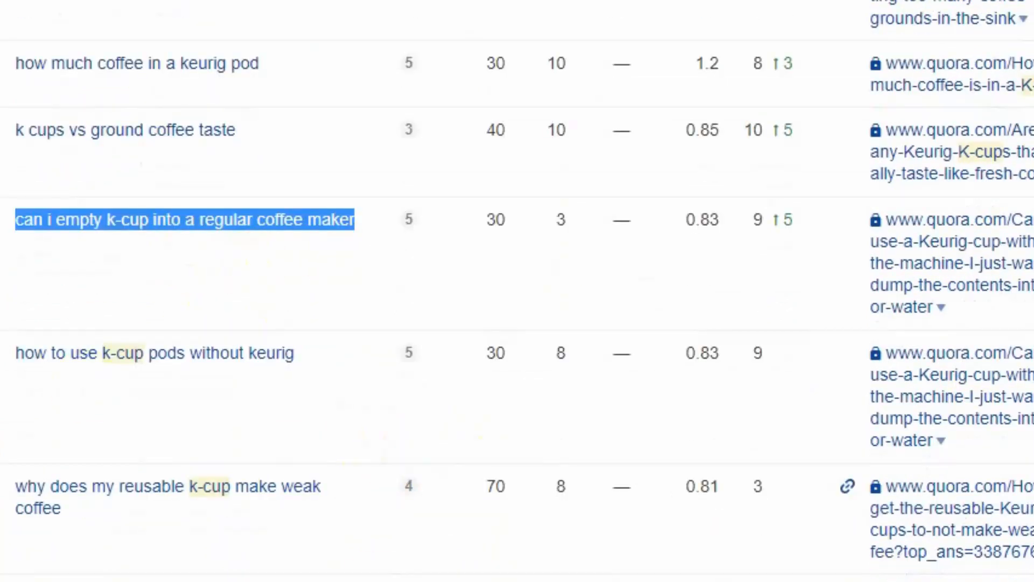
{"action": "key", "text": "alt+Tab"}
{"action": "key", "text": "ctrl+v"}
{"action": "key", "text": "Return"}
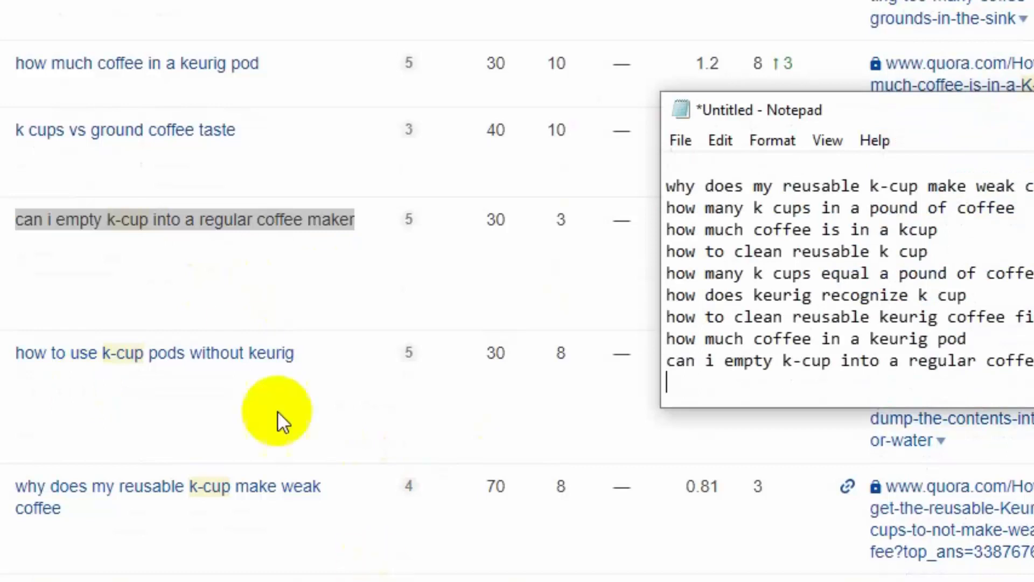
- Copy the keyword "how to use k-cup pods without keurig" from the results into the Notepad list
{"action": "key", "text": "alt+Tab"}
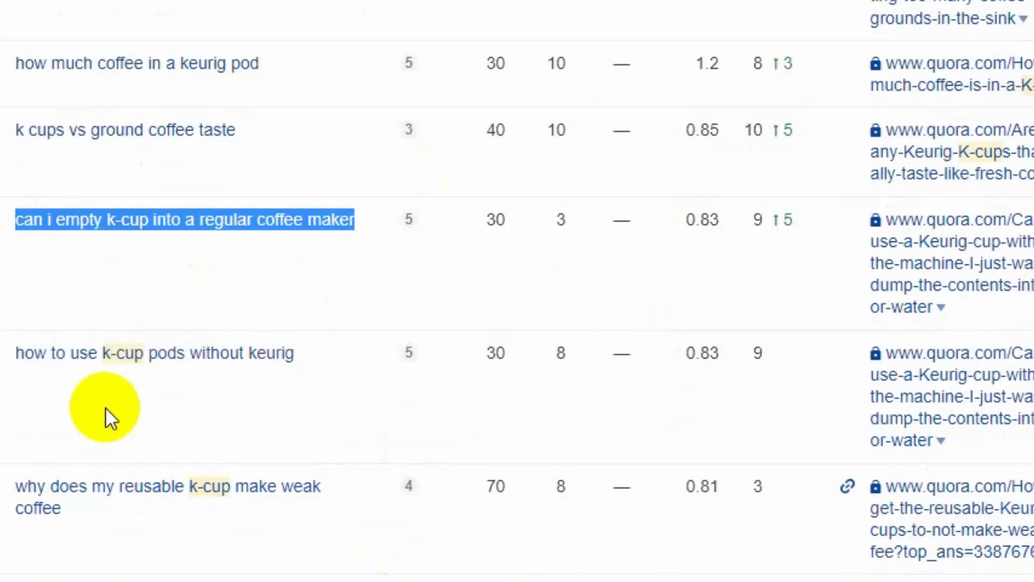
{"action": "left_click_drag", "start_coordinate": [4, 357], "coordinate": [334, 362]}
{"action": "key", "text": "ctrl+c"}
{"action": "key", "text": "alt+Tab"}
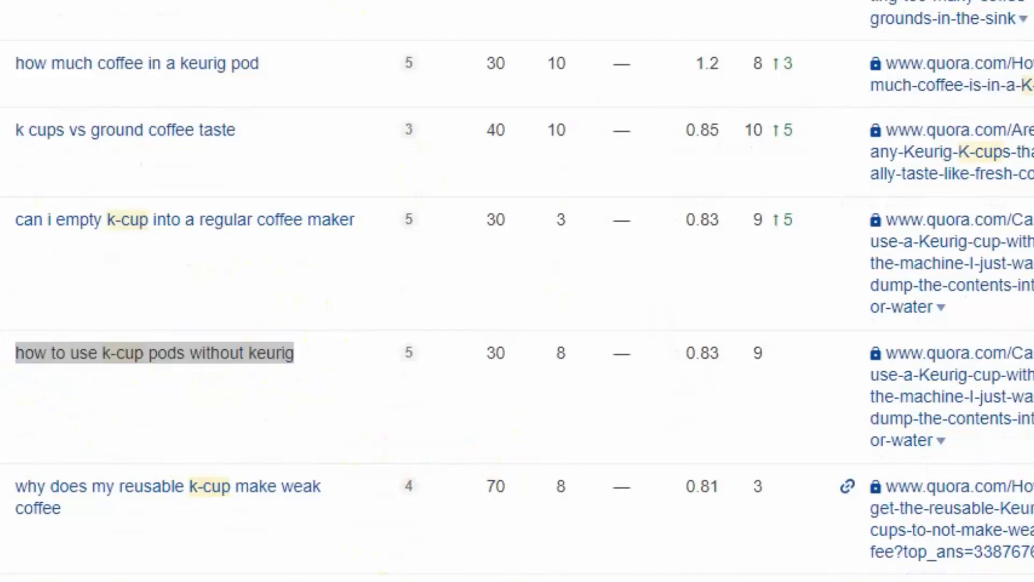
{"action": "key", "text": "ctrl+v"}
{"action": "key", "text": "Return"}
{"action": "scroll", "coordinate": [450, 535], "scroll_direction": "down", "scroll_amount": 3}
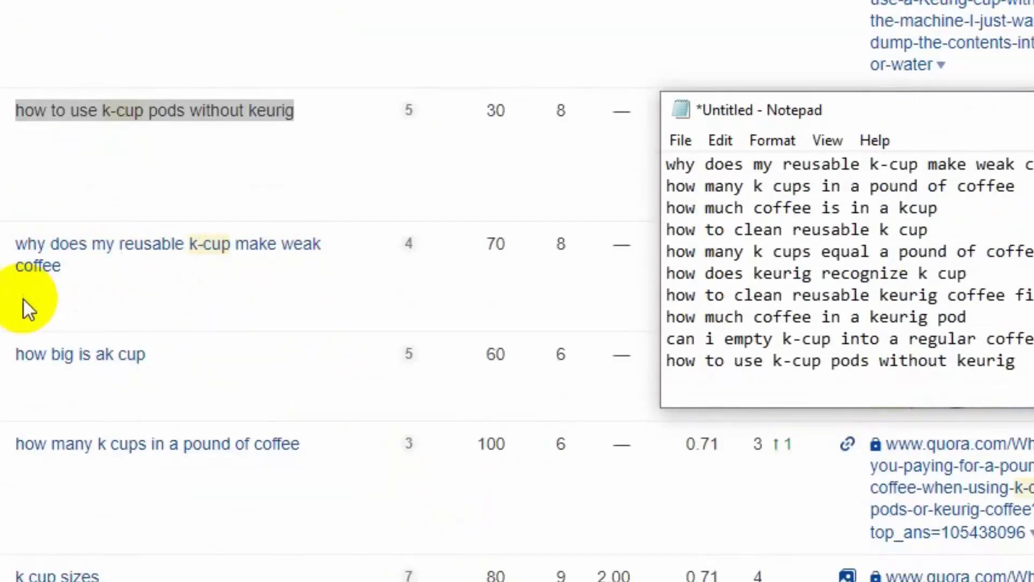
- Copy the keyword "why does my reusable k-cup make weak coffee" from the results into the Notepad list
{"action": "left_click_drag", "start_coordinate": [16, 244], "coordinate": [69, 272]}
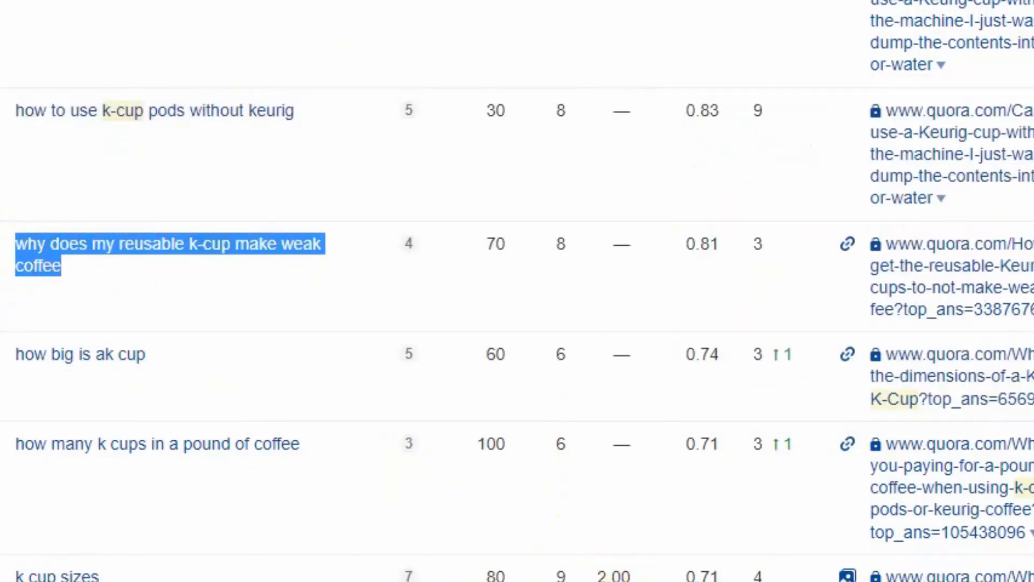
{"action": "key", "text": "alt+Tab"}
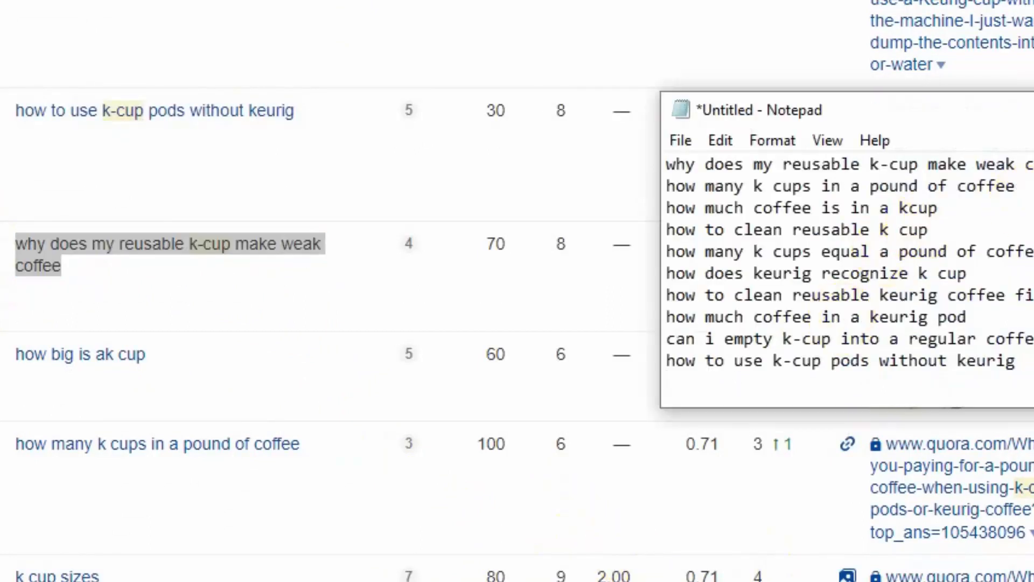
{"action": "key", "text": "Return"}
{"action": "key", "text": "ctrl+v"}
{"action": "key", "text": "alt+Tab"}
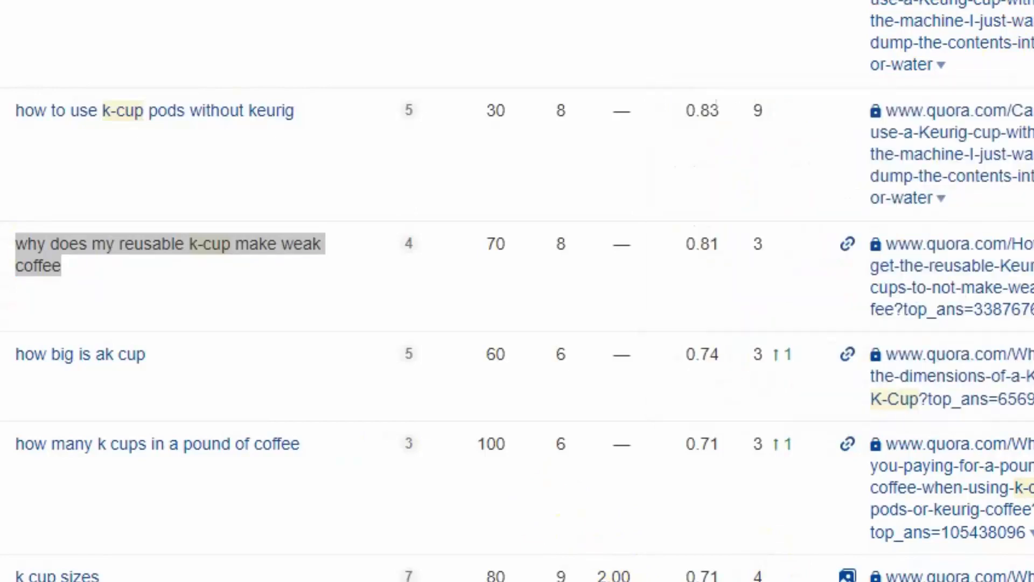
- Copy the keyword "how many cups of coffee does one k cup make" from further down the results into the Notepad list
{"action": "scroll", "coordinate": [350, 406], "scroll_direction": "down", "scroll_amount": 4}
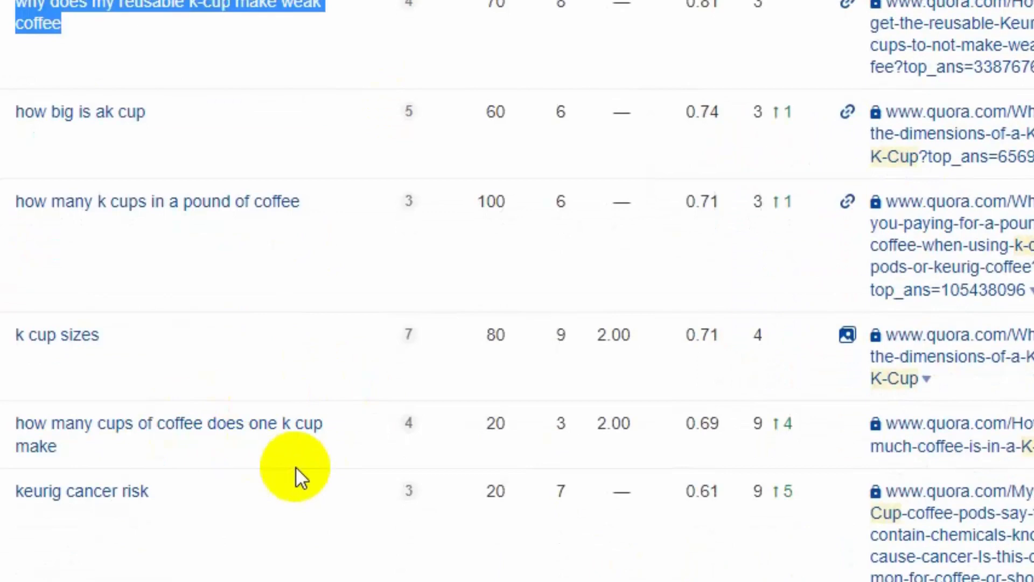
{"action": "triple_click", "coordinate": [77, 438]}
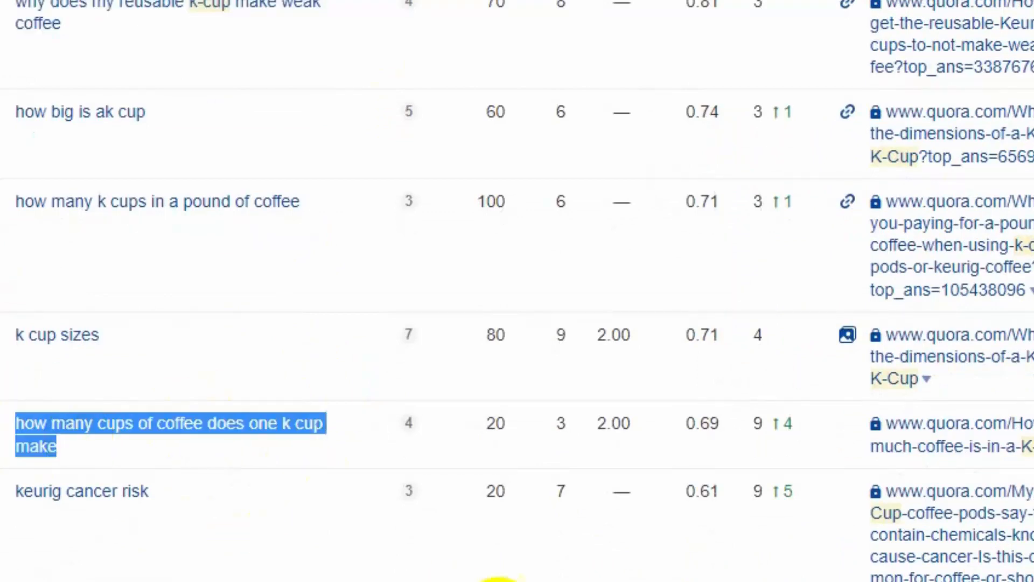
{"action": "key", "text": "alt+Tab"}
{"action": "key", "text": "ctrl+v"}
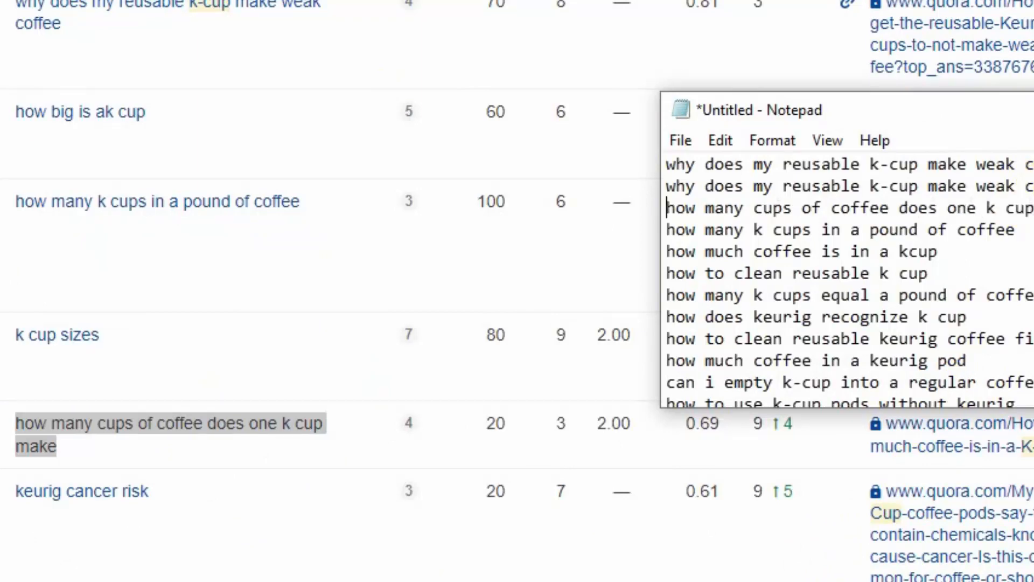
{"action": "key", "text": "alt+Tab"}
- Look through the remaining keywords down to the end of the first results page for question keywords not yet collected
{"action": "scroll", "coordinate": [351, 257], "scroll_direction": "down", "scroll_amount": 5}
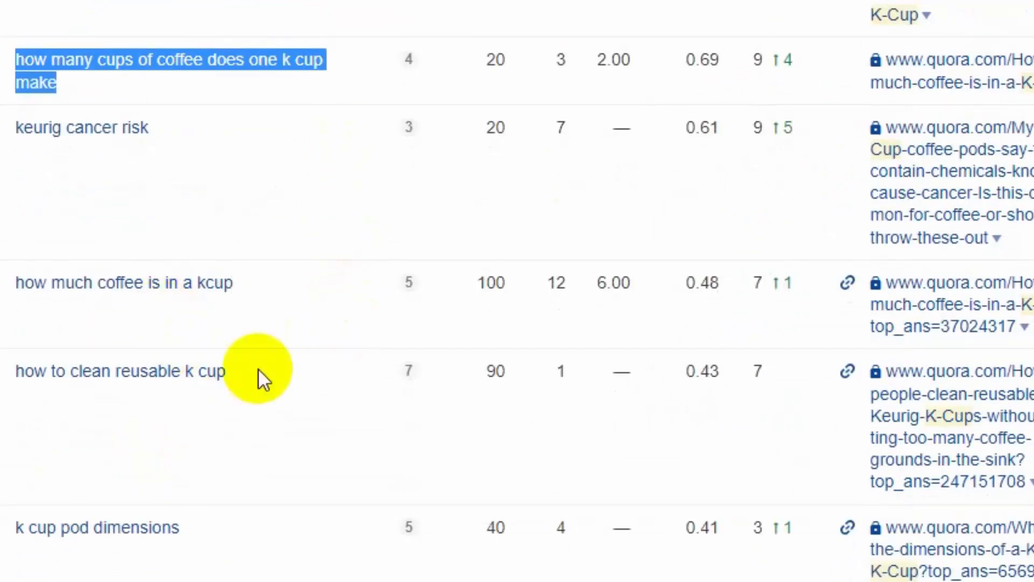
{"action": "scroll", "coordinate": [262, 377], "scroll_direction": "down", "scroll_amount": 7}
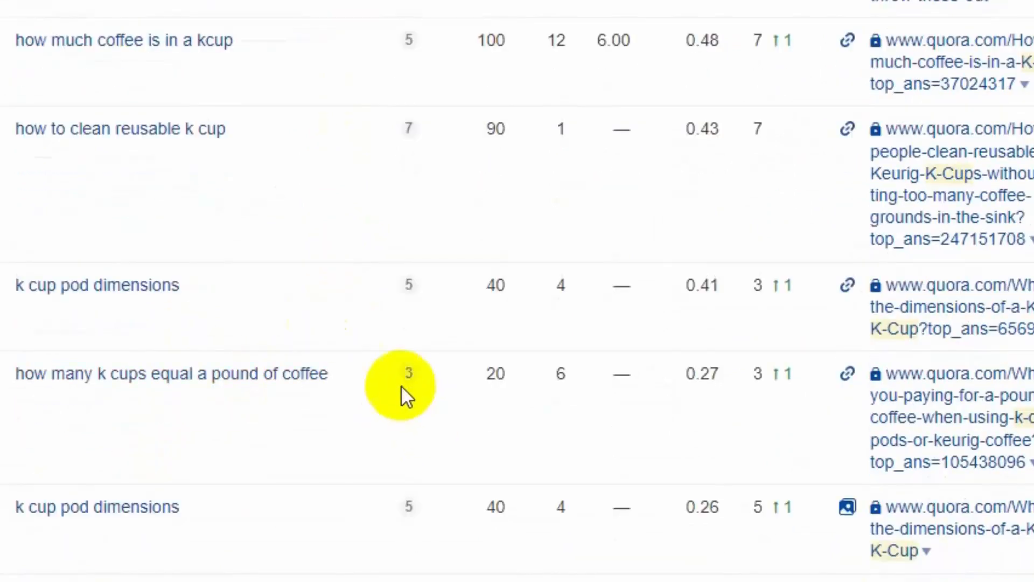
{"action": "scroll", "coordinate": [233, 259], "scroll_direction": "down", "scroll_amount": 4}
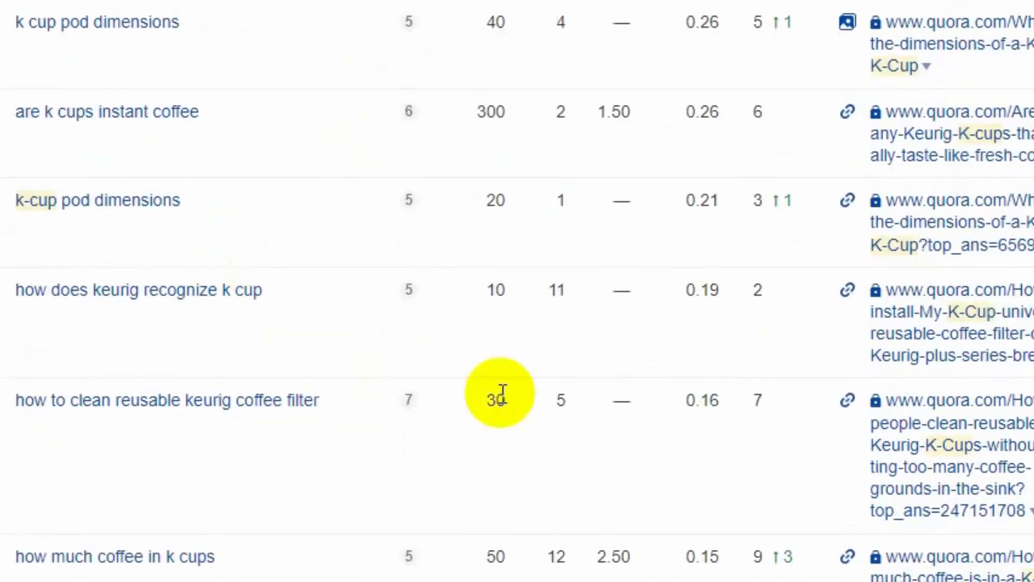
{"action": "scroll", "coordinate": [390, 414], "scroll_direction": "down", "scroll_amount": 6}
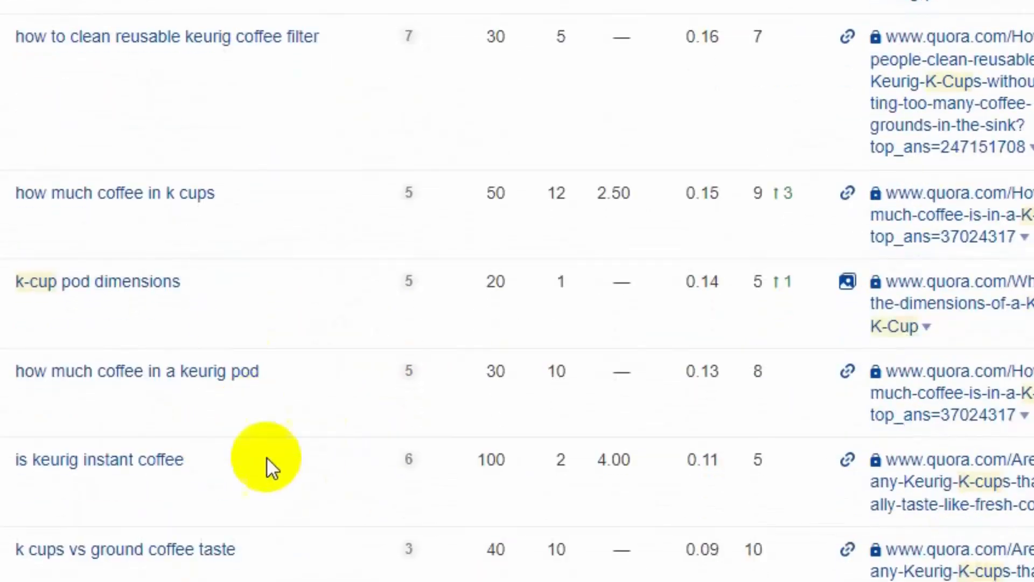
{"action": "scroll", "coordinate": [216, 284], "scroll_direction": "down", "scroll_amount": 3}
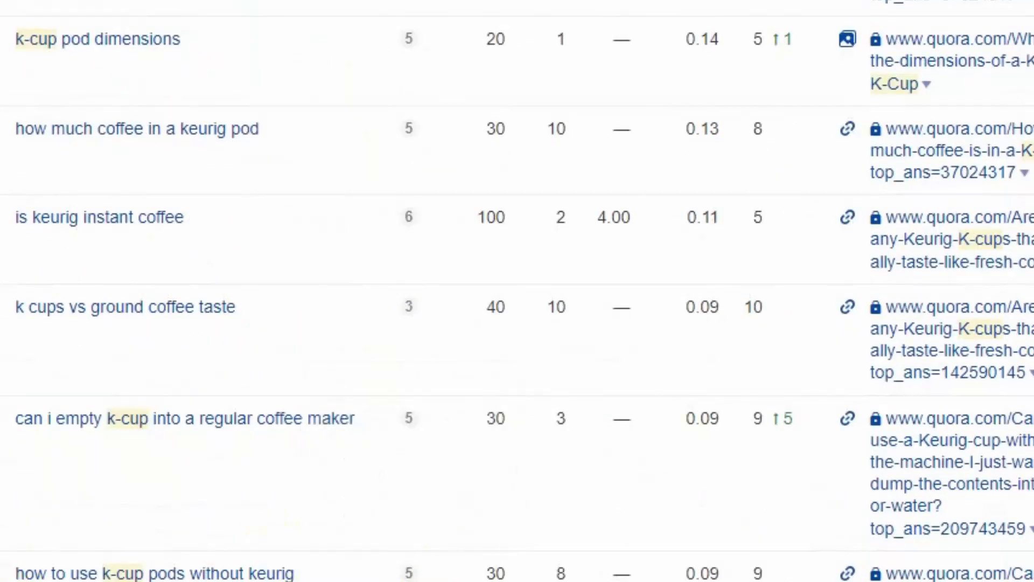
{"action": "scroll", "coordinate": [230, 393], "scroll_direction": "down", "scroll_amount": 4}
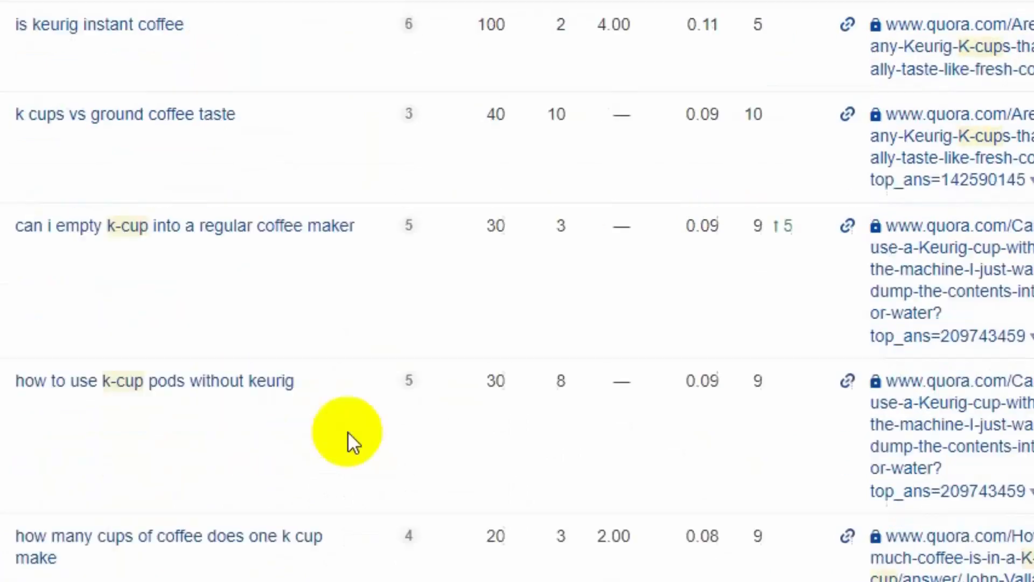
{"action": "scroll", "coordinate": [264, 353], "scroll_direction": "down", "scroll_amount": 6}
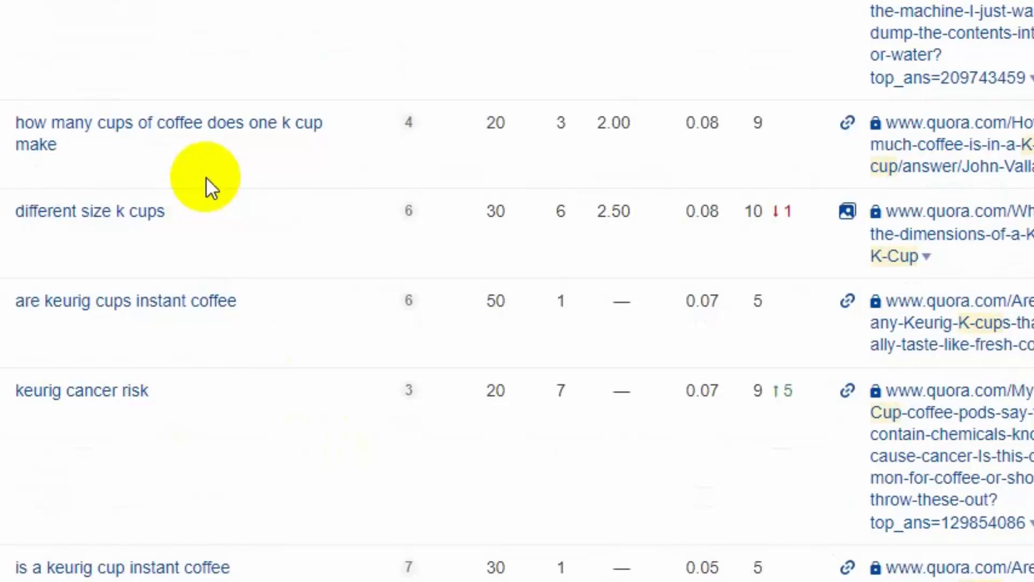
{"action": "scroll", "coordinate": [206, 177], "scroll_direction": "down", "scroll_amount": 2}
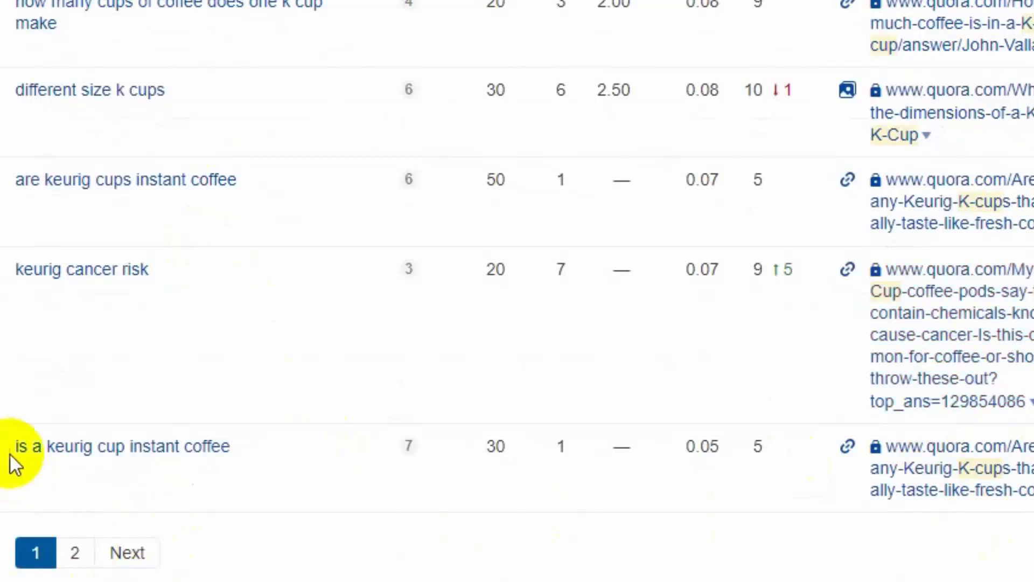
- Copy the keyword "is a keurig cup instant coffee" from the last result row to the end of the Notepad list
{"action": "left_click_drag", "start_coordinate": [12, 447], "coordinate": [230, 439]}
{"action": "key", "text": "ctrl+c"}
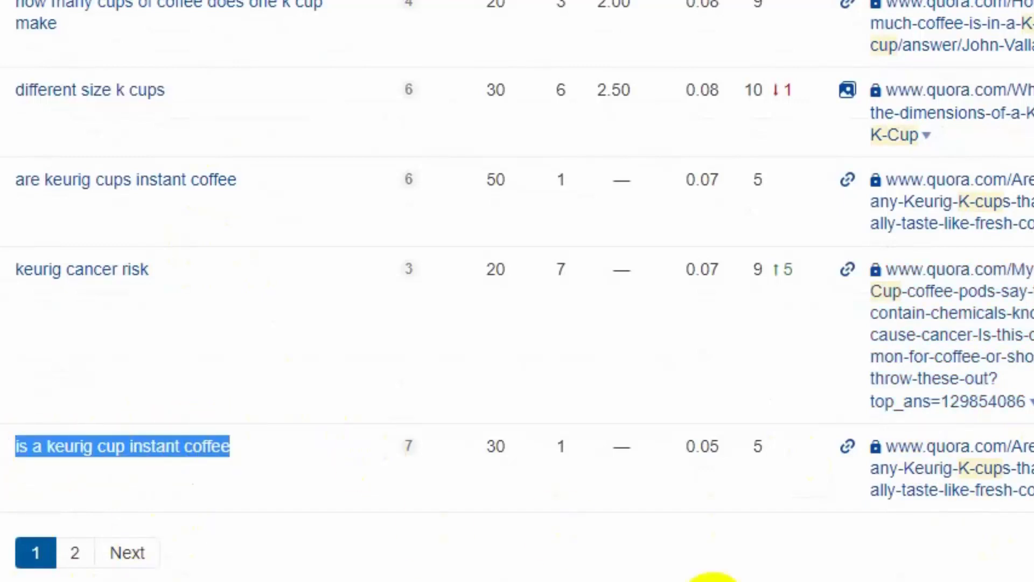
{"action": "left_click", "coordinate": [889, 566]}
{"action": "key", "text": "Return"}
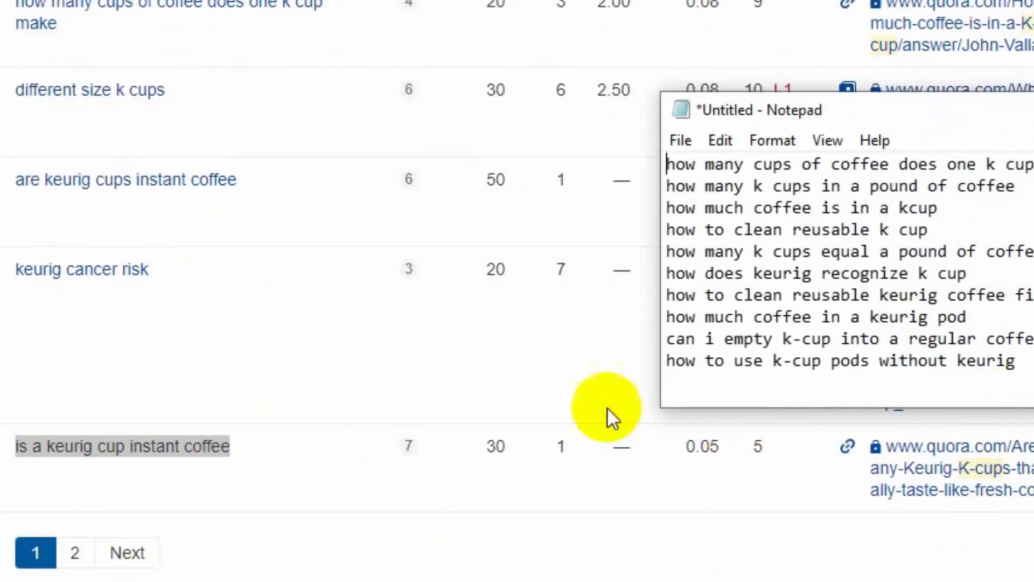
{"action": "key", "text": "ctrl+v"}
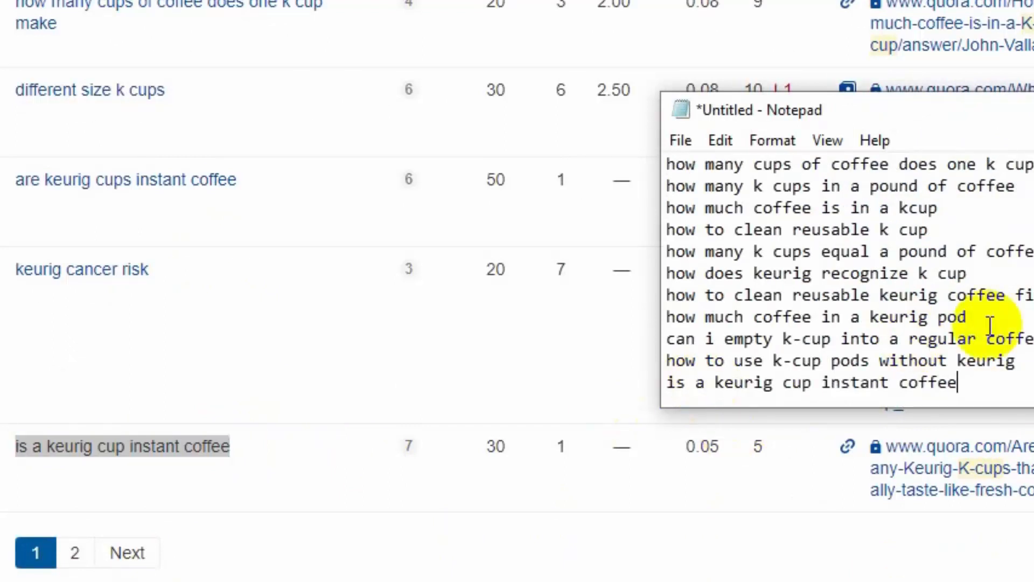
{"action": "key", "text": "alt+Tab"}
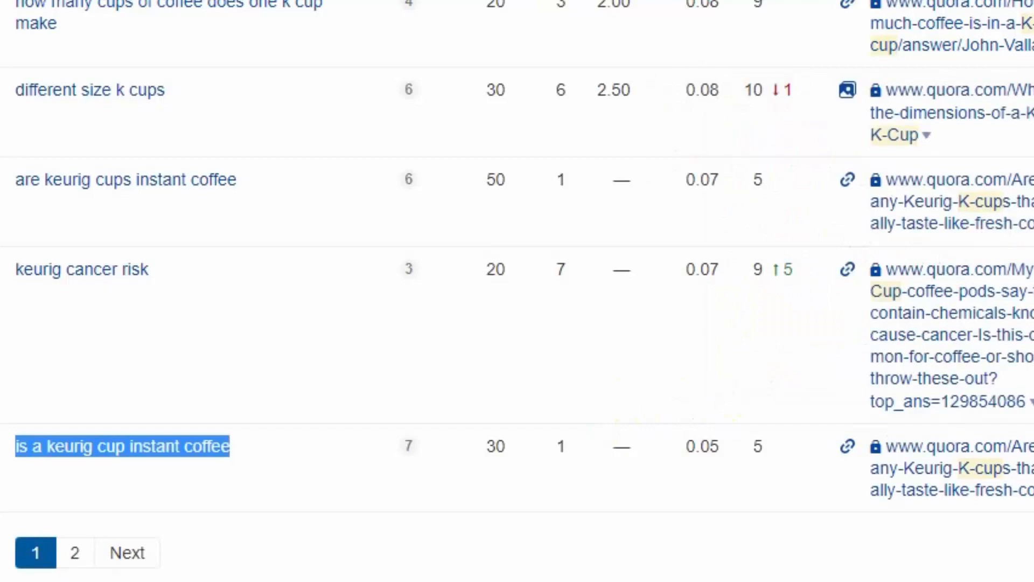
- Enlarge the Notepad window and delete the duplicate line "why does my reusable k-cup make weak coffee" from the list
{"action": "scroll", "coordinate": [517, 291], "scroll_direction": "up", "scroll_amount": 20}
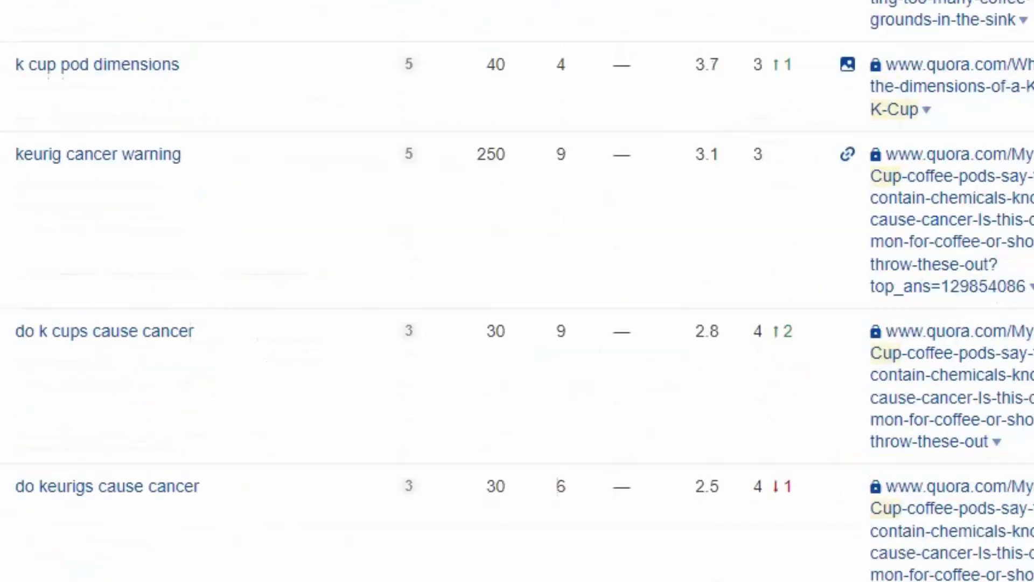
{"action": "scroll", "coordinate": [517, 291], "scroll_direction": "up", "scroll_amount": 10}
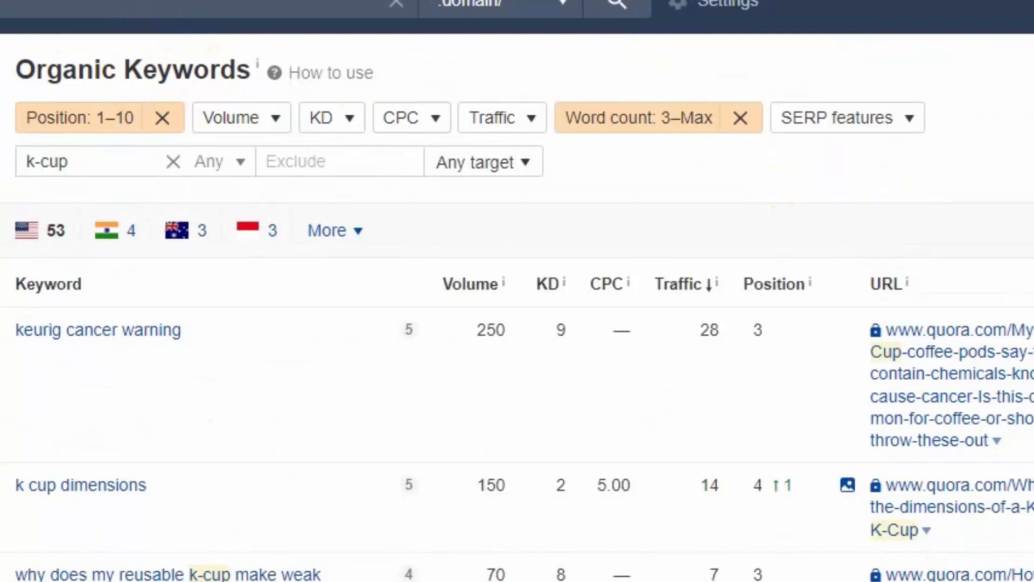
{"action": "key", "text": "alt+Tab"}
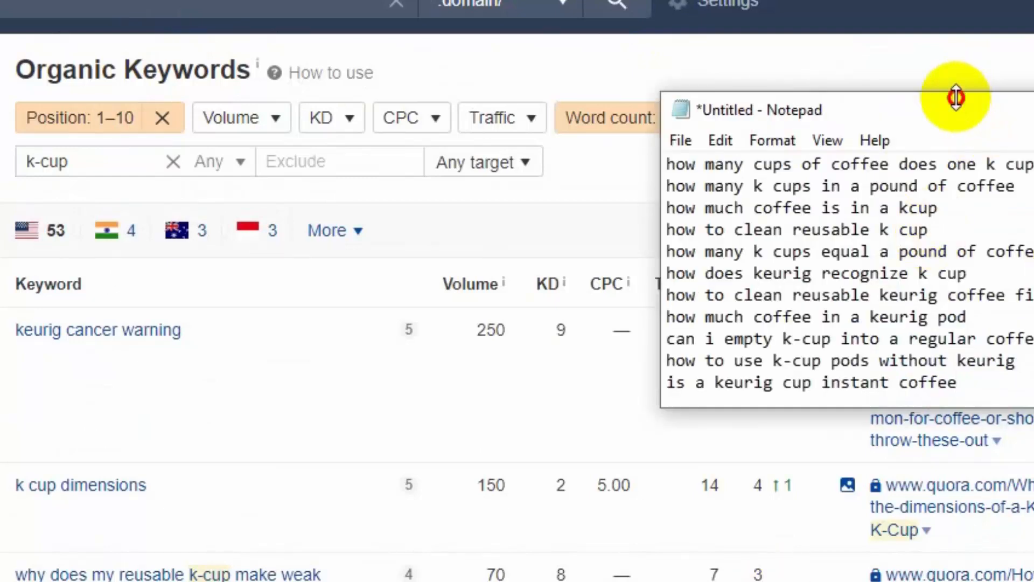
{"action": "left_click_drag", "start_coordinate": [956, 97], "coordinate": [957, 0]}
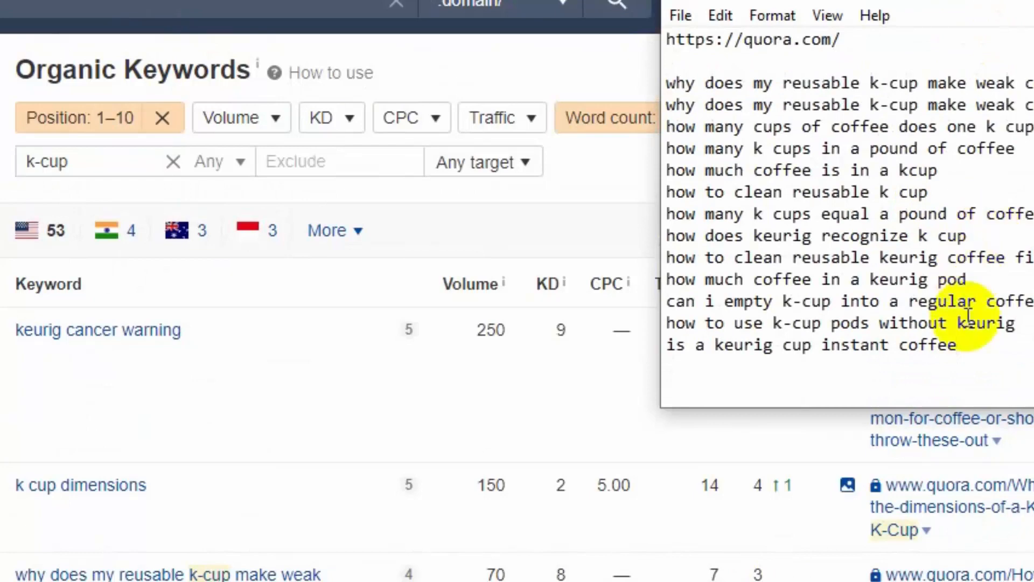
{"action": "left_click_drag", "start_coordinate": [1031, 105], "coordinate": [666, 108]}
{"action": "key", "text": "BackSpace"}
{"action": "key", "text": "BackSpace"}
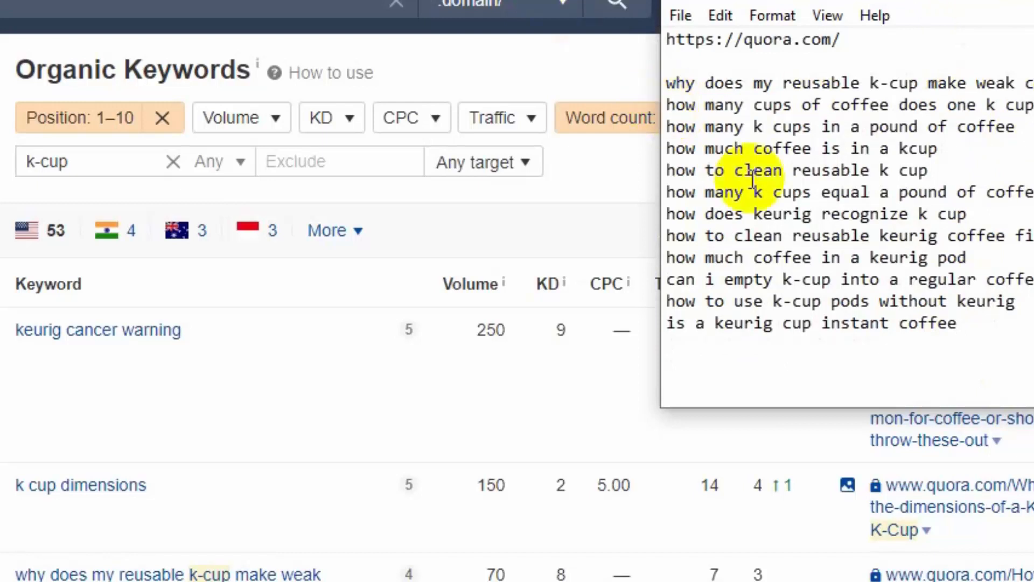
{"action": "left_click_drag", "start_coordinate": [978, 324], "coordinate": [644, 67]}
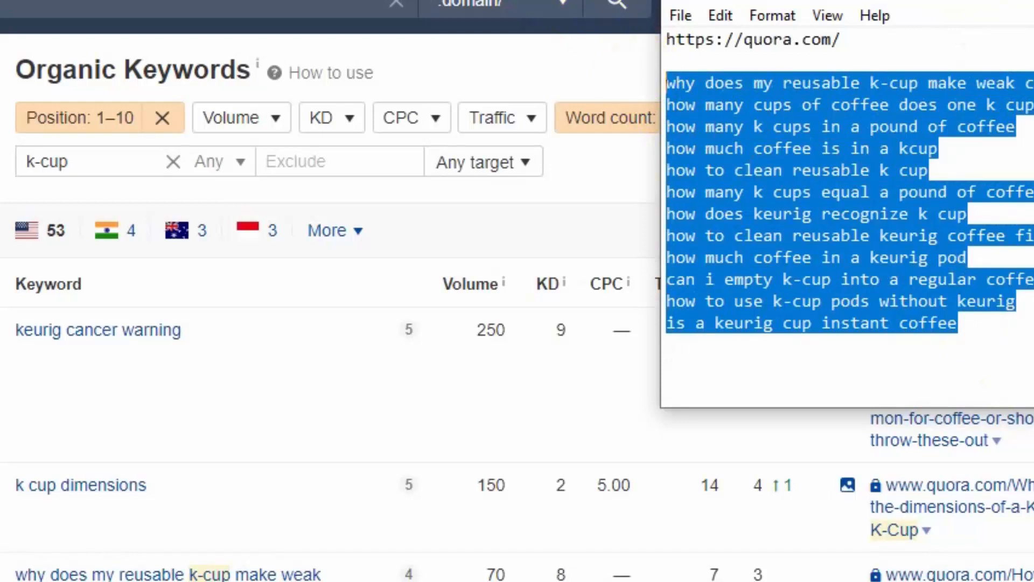
{"action": "key", "text": "alt+Tab"}
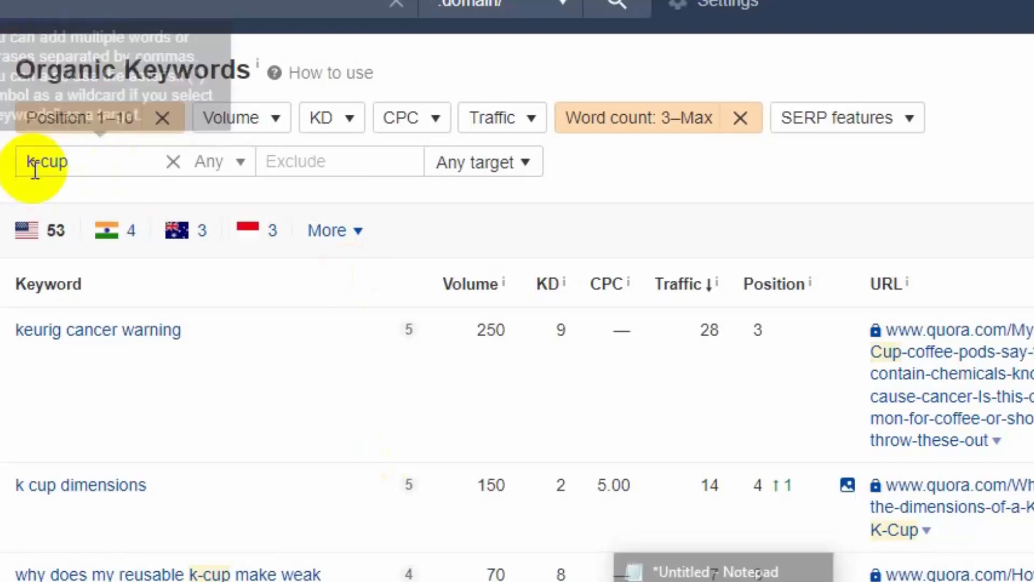
- Replace the "k-cup" keyword filter with "coffee creamer" and apply it to the Organic Keywords report
{"action": "left_click_drag", "start_coordinate": [109, 161], "coordinate": [2, 161]}
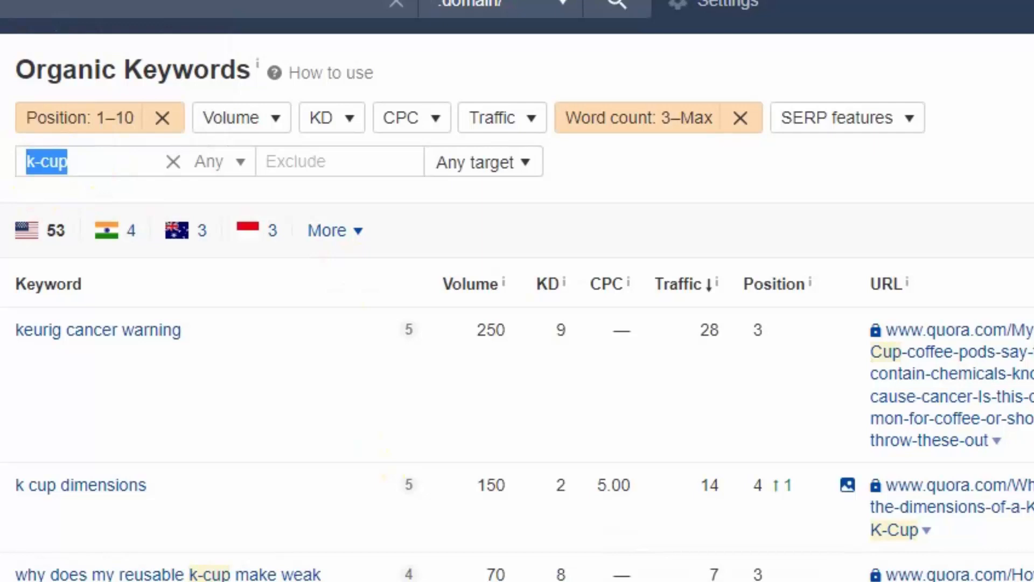
{"action": "type", "text": "cof"}
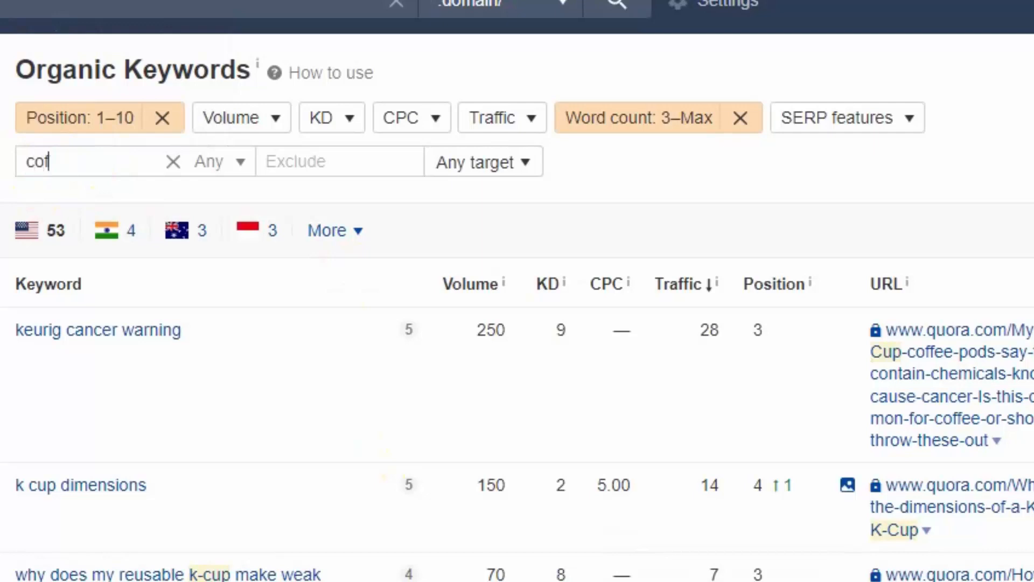
{"action": "type", "text": "fee creamer"}
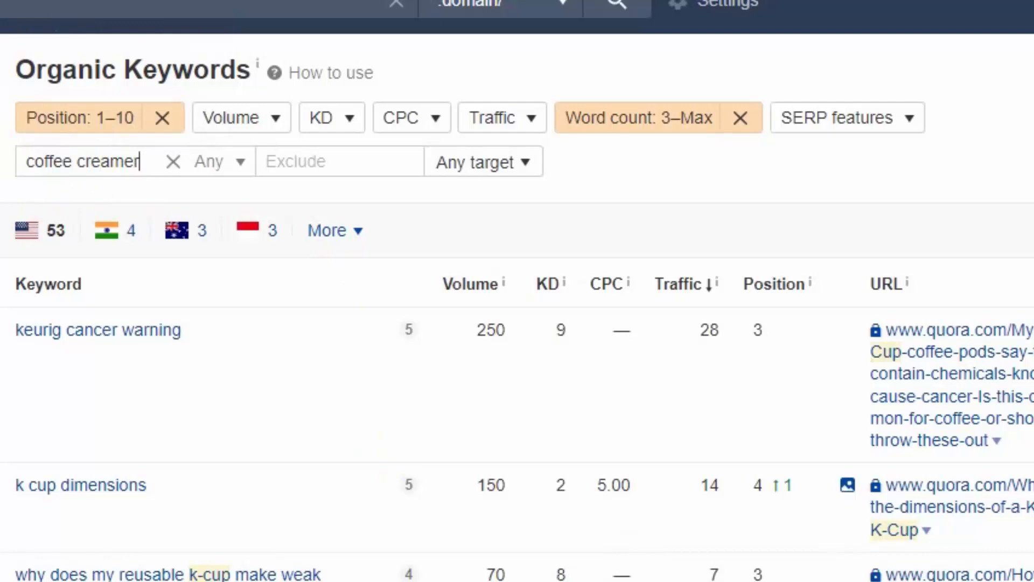
{"action": "key", "text": "Return"}
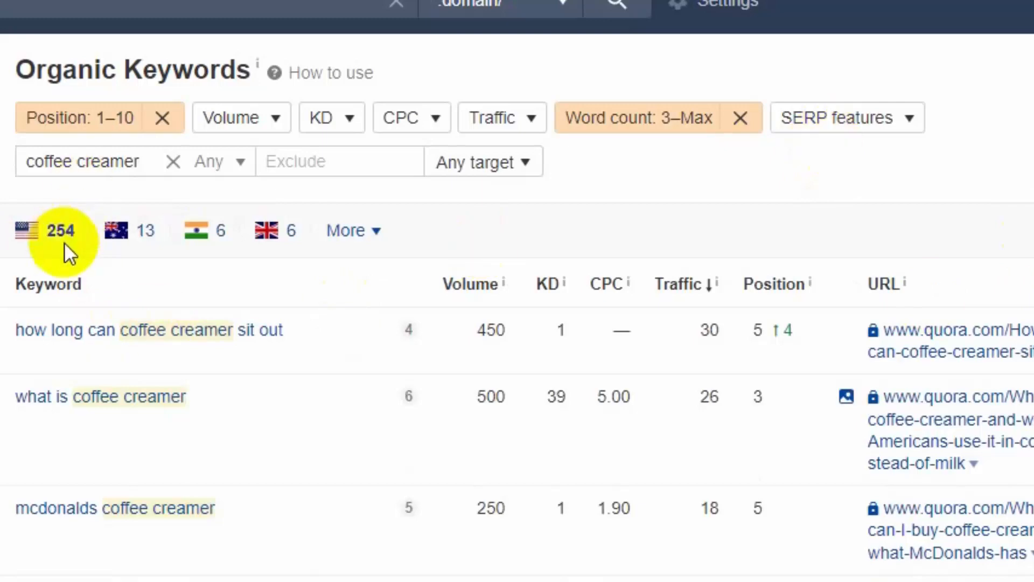
- Export the first 1000 rows of the coffee creamer results as a CSV for Microsoft Excel (UTF-16)
{"action": "scroll", "coordinate": [137, 247], "scroll_direction": "down", "scroll_amount": 5}
{"action": "scroll", "coordinate": [715, 162], "scroll_direction": "up", "scroll_amount": 5}
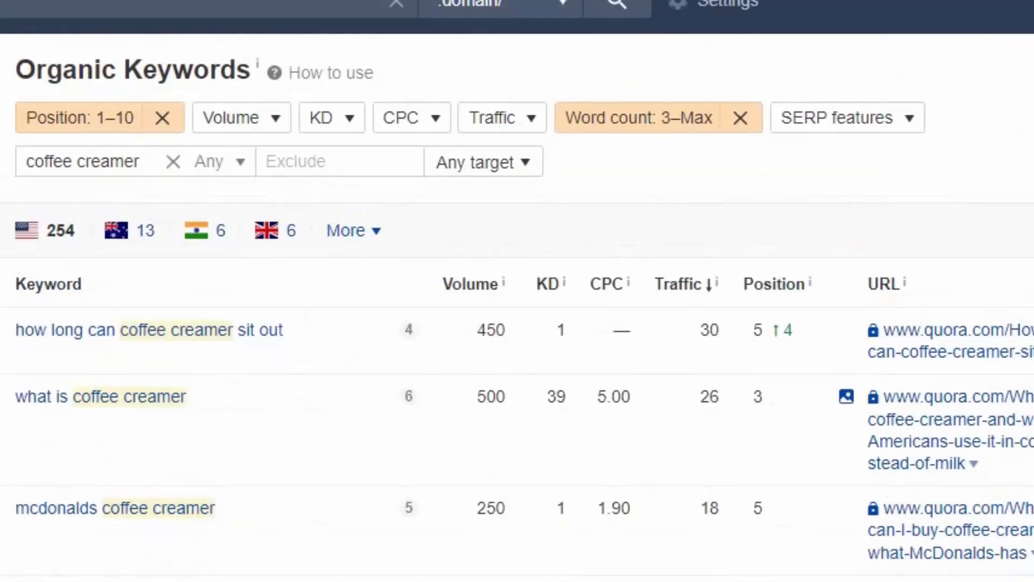
{"action": "left_click", "coordinate": [1032, 230]}
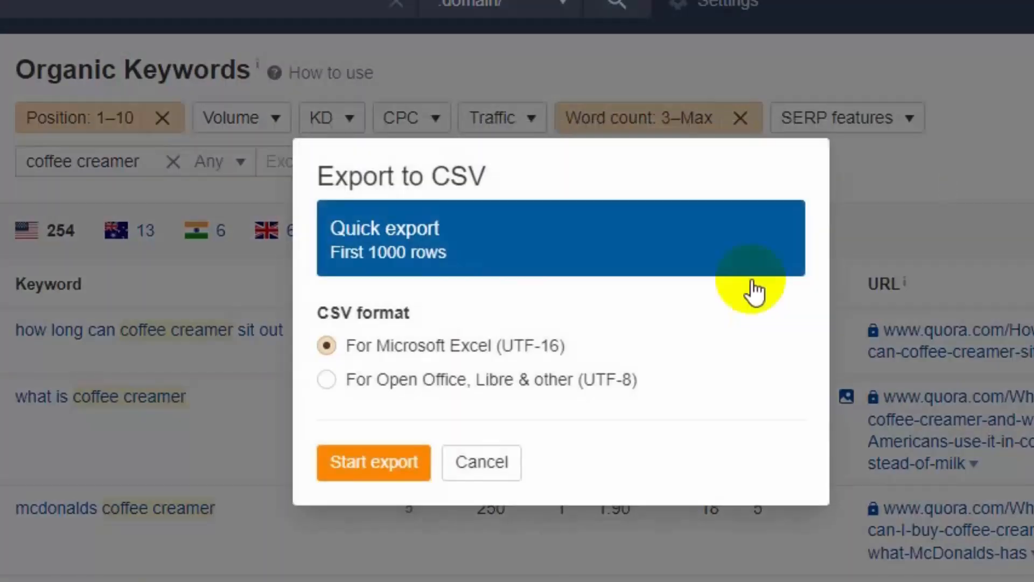
{"action": "left_click", "coordinate": [375, 468]}
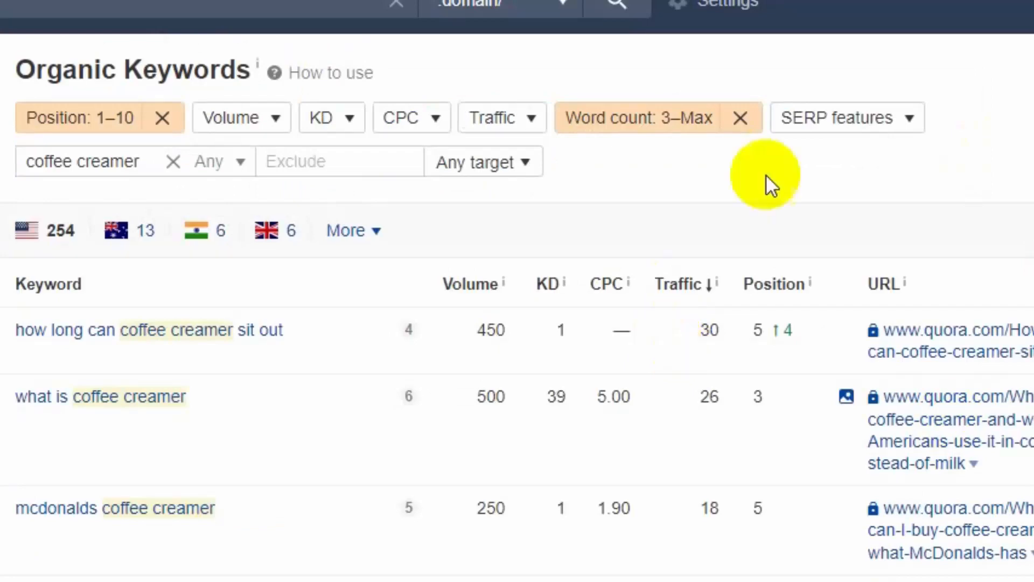
- Look through the coffee creamer keyword results, examining their volume, keyword difficulty and ranking position for promising long-tail terms
{"action": "scroll", "coordinate": [248, 175], "scroll_direction": "down", "scroll_amount": 4}
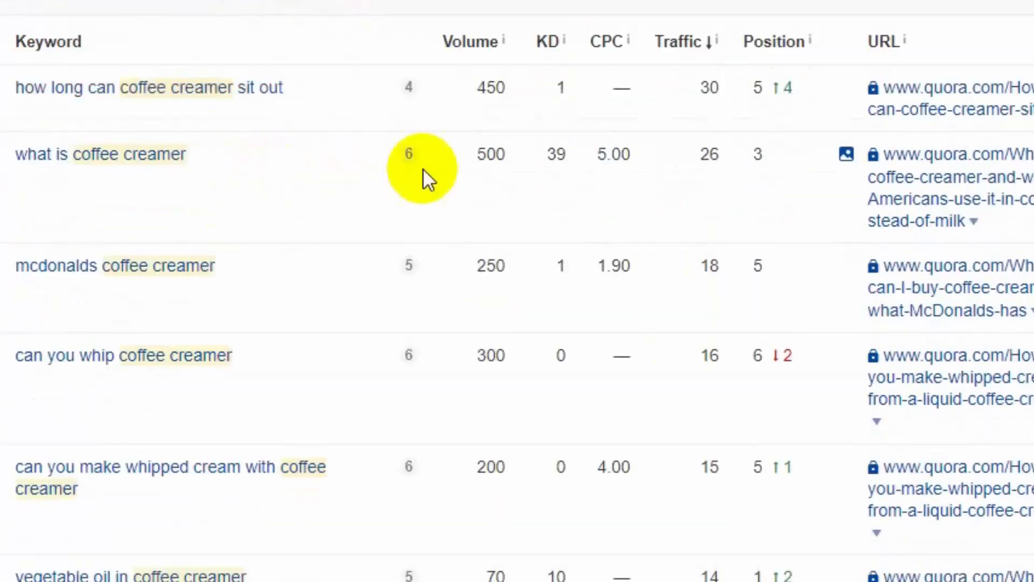
{"action": "scroll", "coordinate": [425, 177], "scroll_direction": "down", "scroll_amount": 6}
{"action": "scroll", "coordinate": [409, 183], "scroll_direction": "down", "scroll_amount": 10}
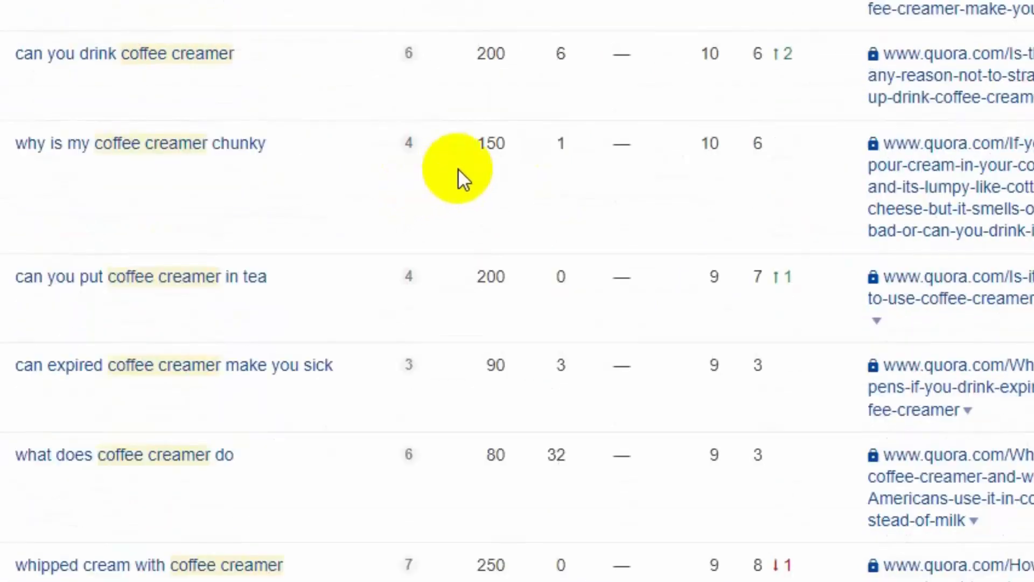
{"action": "scroll", "coordinate": [458, 168], "scroll_direction": "down", "scroll_amount": 12}
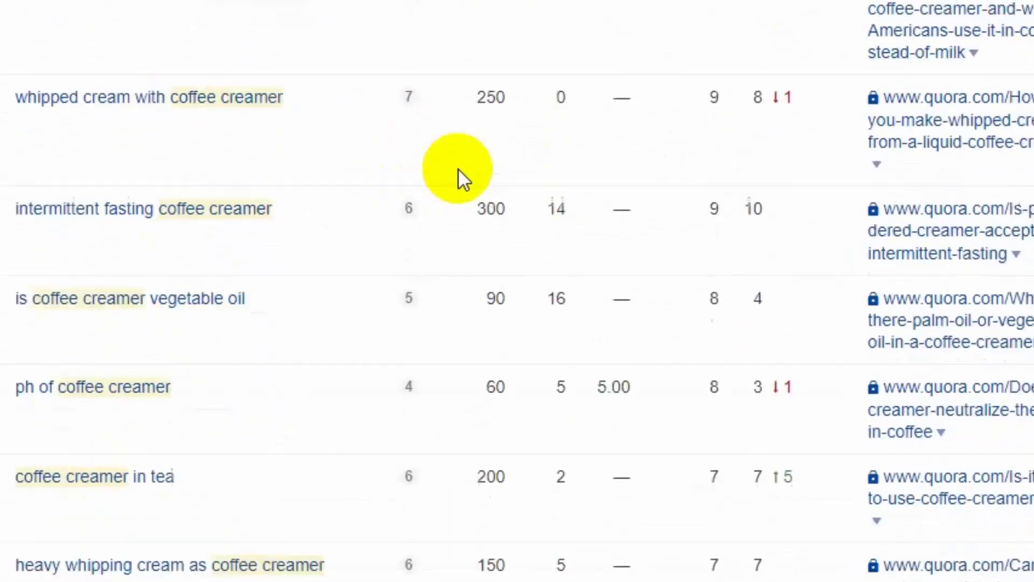
{"action": "scroll", "coordinate": [458, 168], "scroll_direction": "down", "scroll_amount": 2}
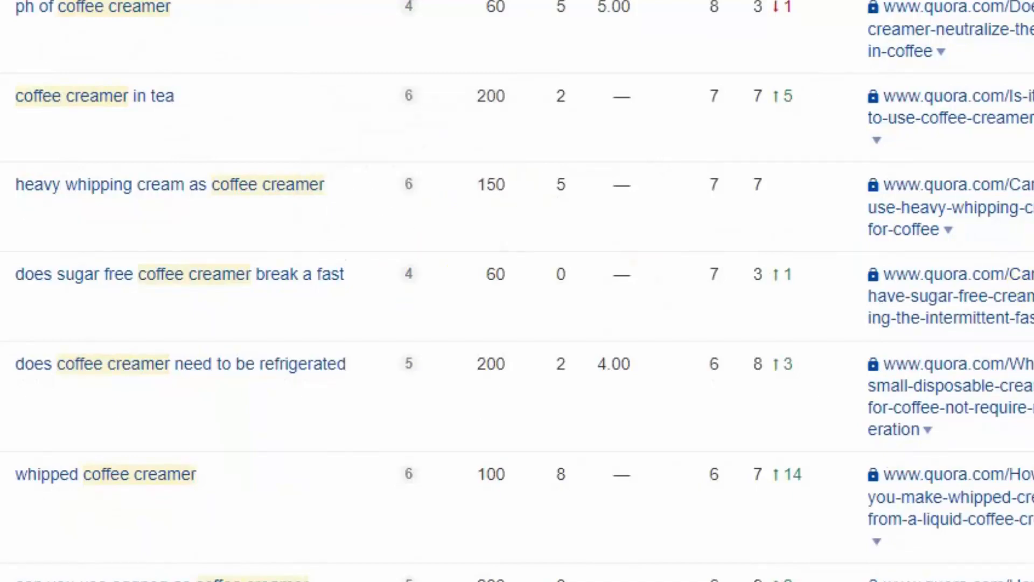
{"action": "scroll", "coordinate": [517, 291], "scroll_direction": "down", "scroll_amount": 13}
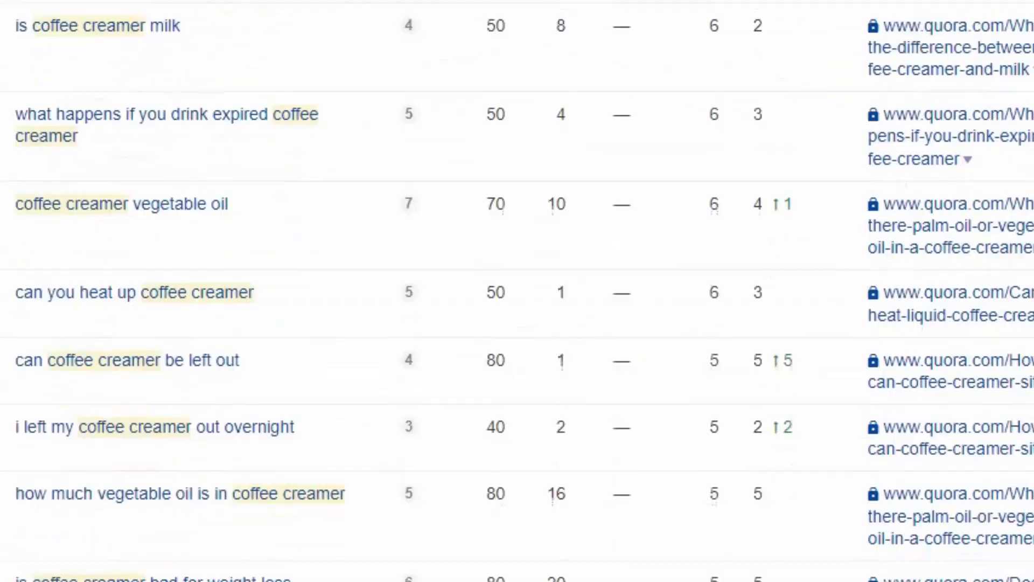
{"action": "scroll", "coordinate": [517, 291], "scroll_direction": "down", "scroll_amount": 9}
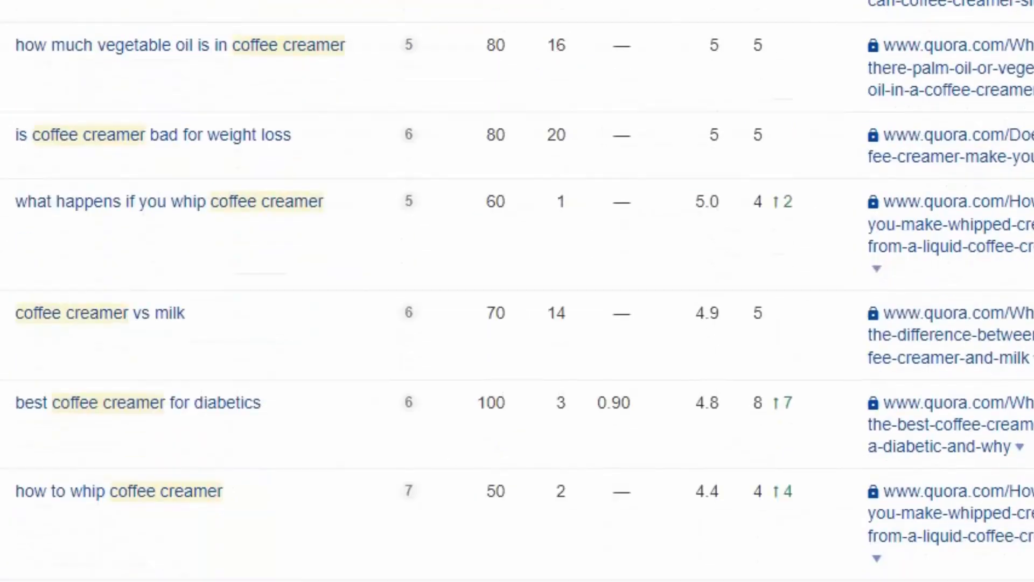
{"action": "scroll", "coordinate": [907, 380], "scroll_direction": "down", "scroll_amount": 11}
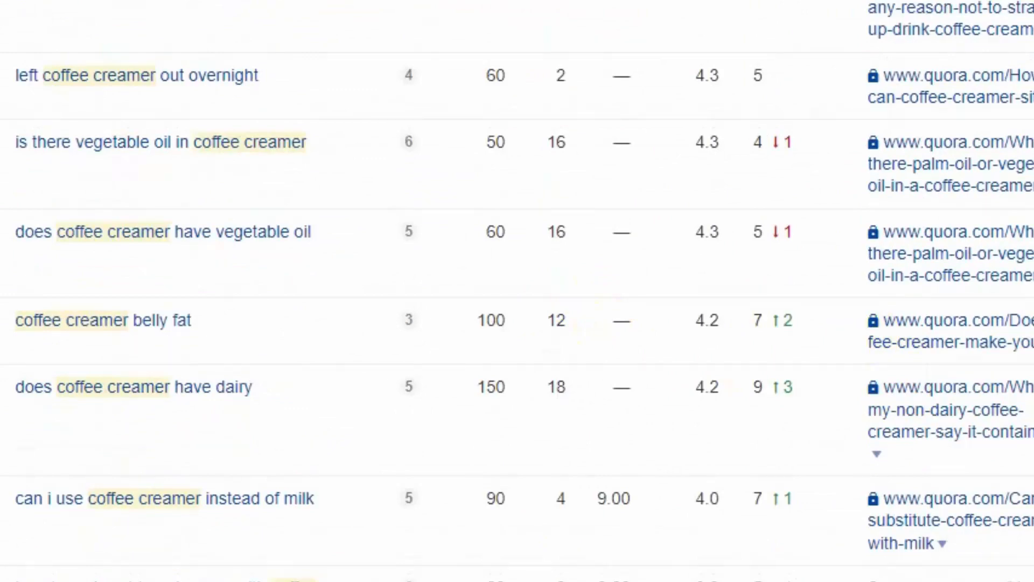
{"action": "scroll", "coordinate": [517, 291], "scroll_direction": "down", "scroll_amount": 9}
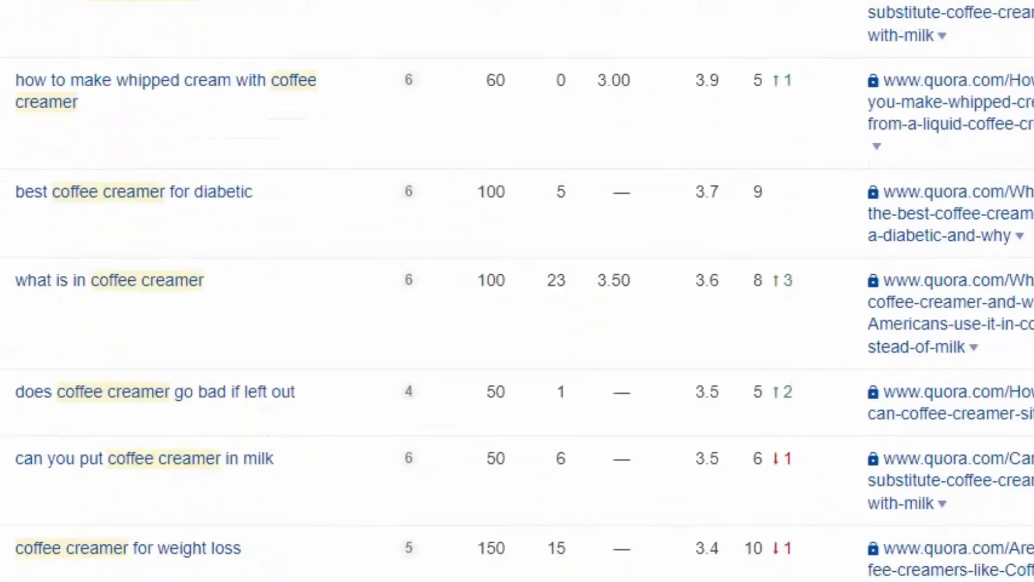
{"action": "scroll", "coordinate": [517, 291], "scroll_direction": "up", "scroll_amount": 20}
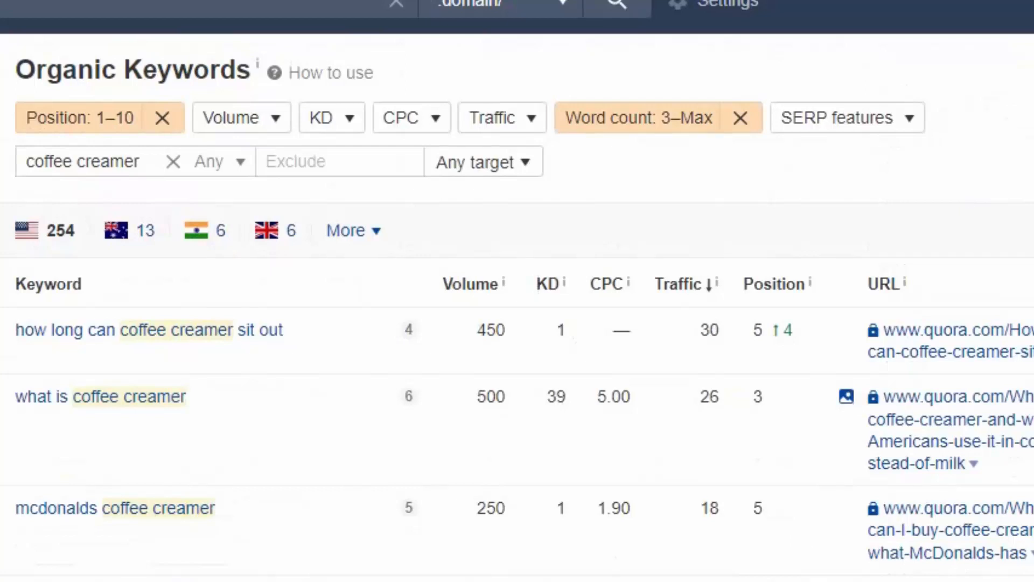